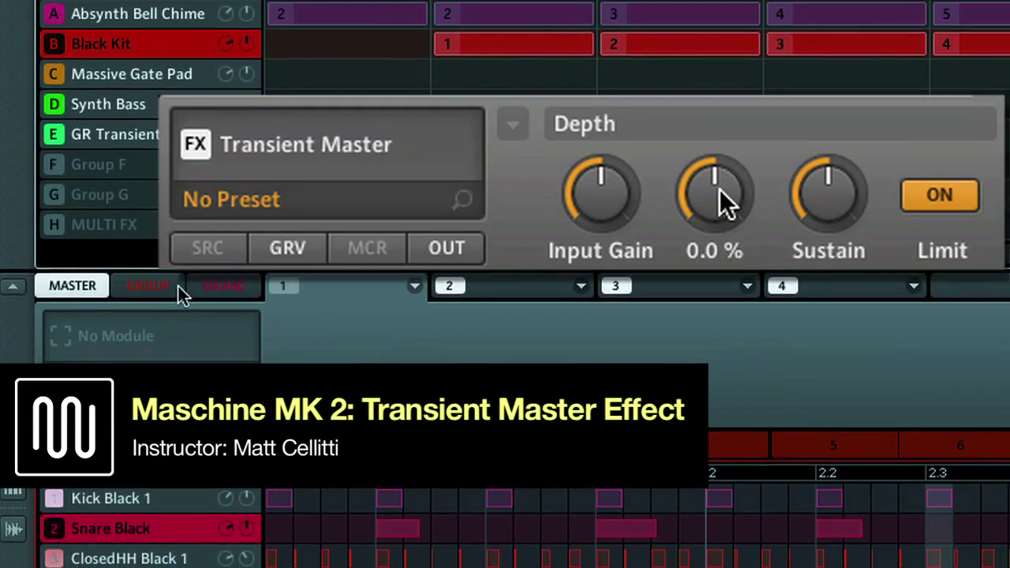
{"action": "left_click_drag", "start_coordinate": [720, 187], "coordinate": [738, 131]}
{"action": "left_click_drag", "start_coordinate": [815, 180], "coordinate": [830, 224]}
{"action": "left_click", "coordinate": [235, 342]}
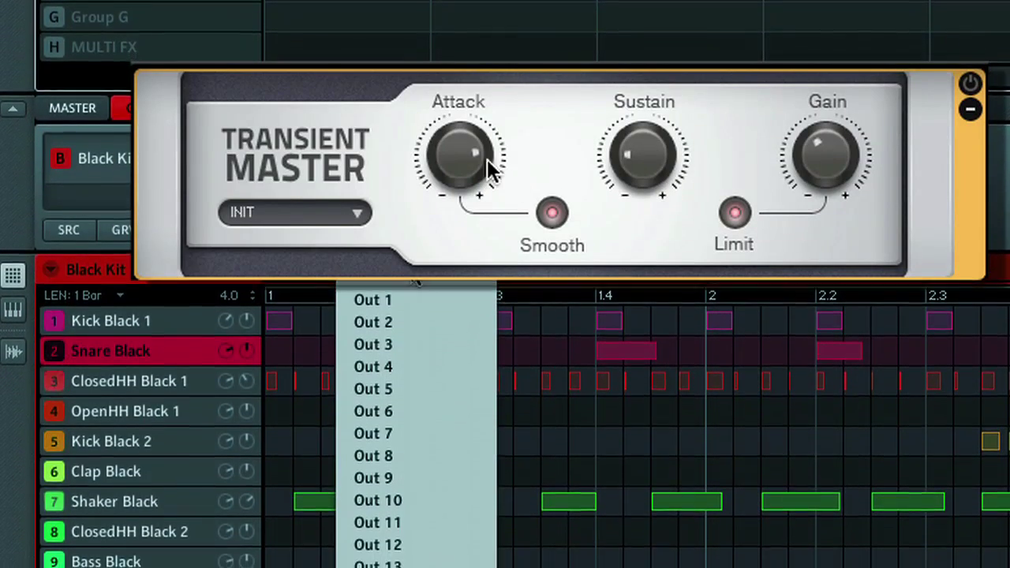
{"action": "left_click_drag", "start_coordinate": [472, 165], "coordinate": [469, 202]}
{"action": "left_click_drag", "start_coordinate": [627, 142], "coordinate": [691, 88]}
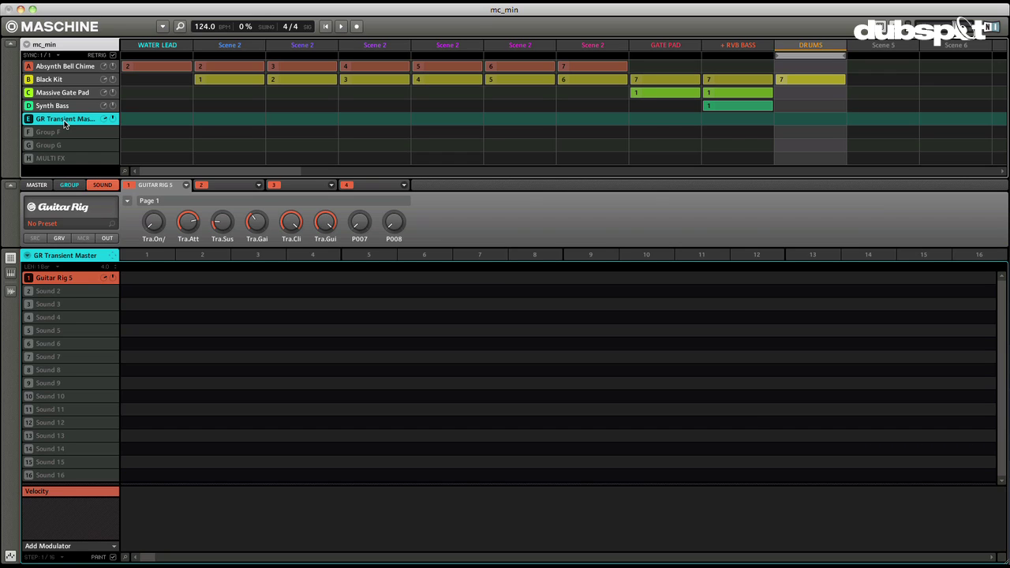
Open the Guitar Rig 5 editor of the GR Transient Master group to view its Transient Master module
{"action": "mouse_move", "coordinate": [110, 205]}
{"action": "left_click", "coordinate": [112, 202]}
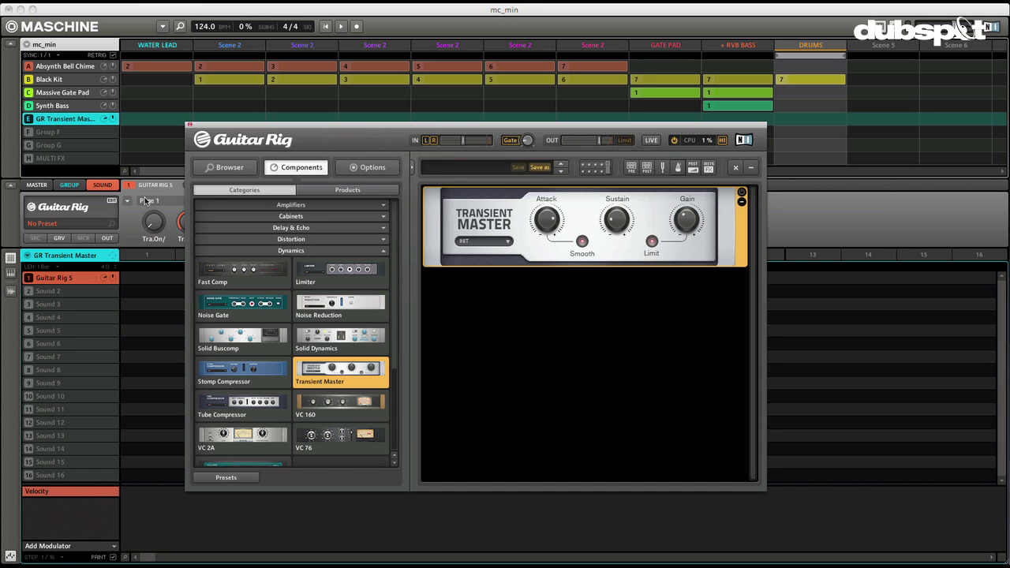
{"action": "left_click_drag", "start_coordinate": [302, 123], "coordinate": [303, 103]}
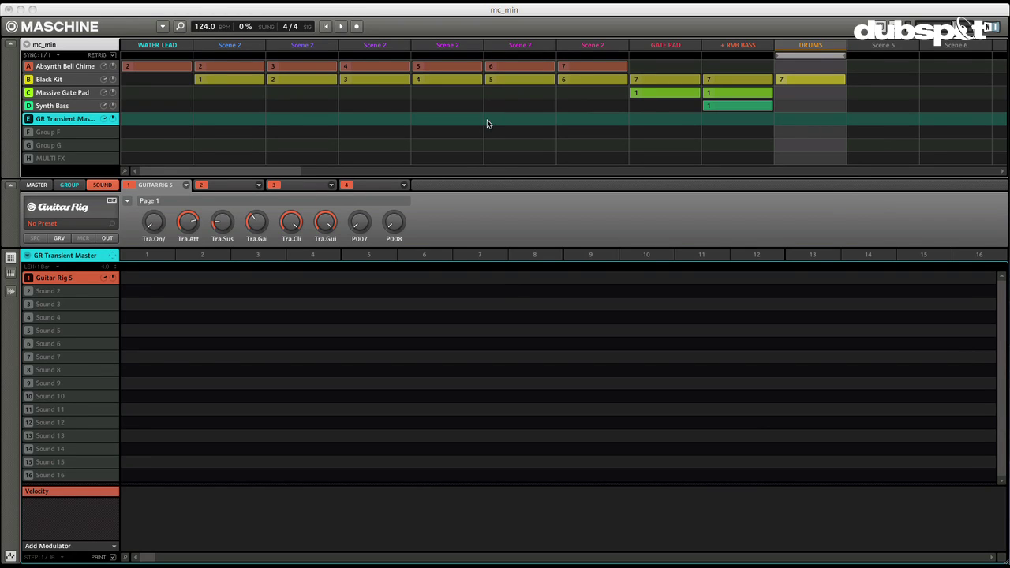
Route the Black Kit group's main output to E: Guitar Rig 5
{"action": "left_click", "coordinate": [83, 79]}
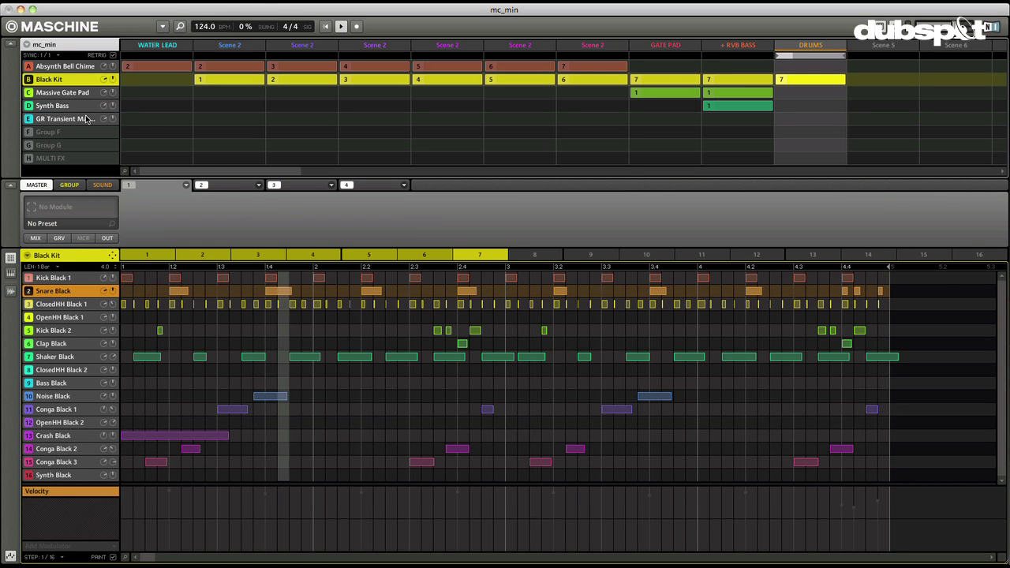
{"action": "left_click", "coordinate": [78, 187]}
{"action": "left_click", "coordinate": [108, 239]}
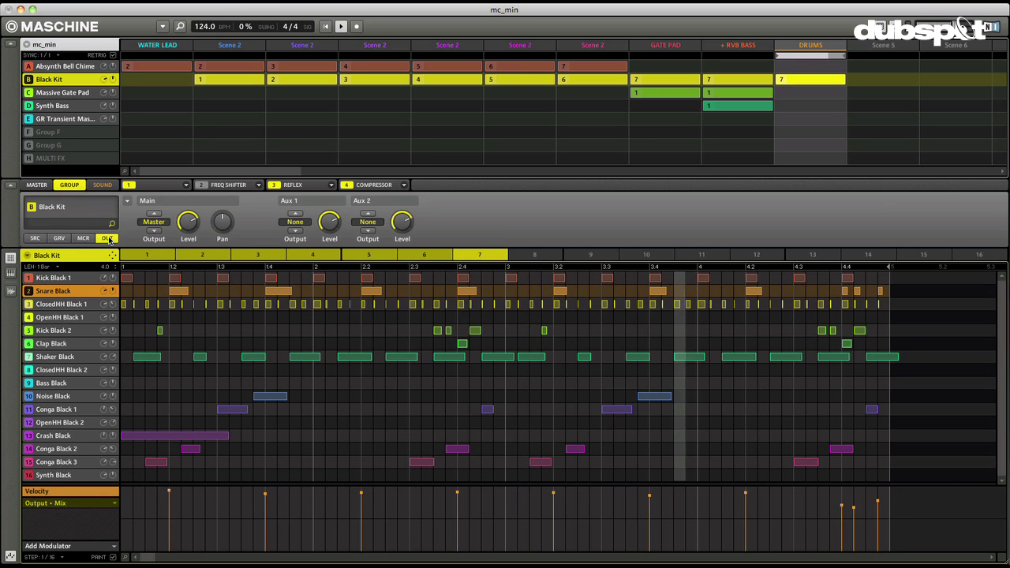
{"action": "left_click", "coordinate": [153, 223]}
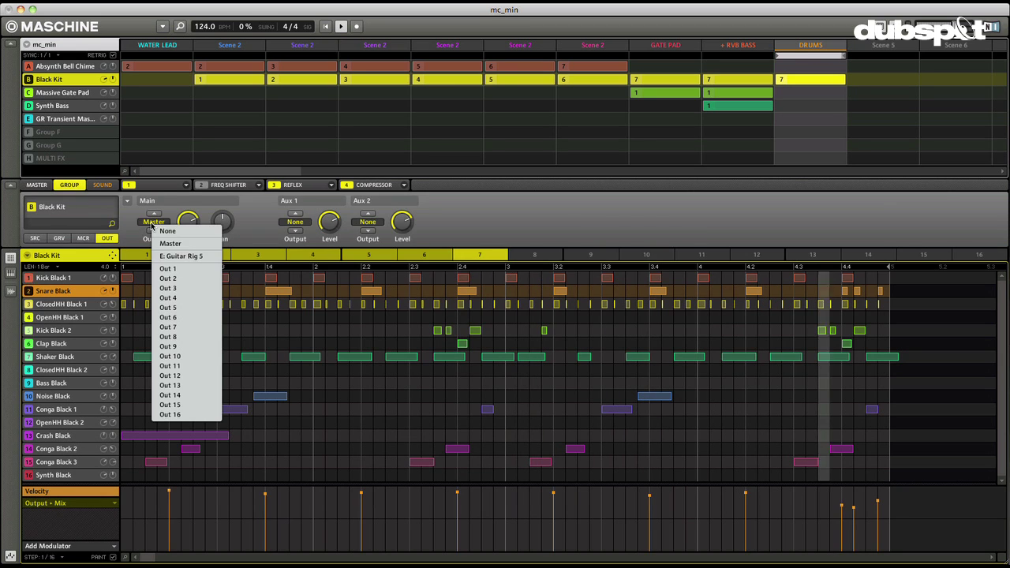
{"action": "left_click", "coordinate": [182, 256]}
In the GR Transient Master group's Guitar Rig module, set the Transient Master Attack and Sustain to their centre positions
{"action": "left_click", "coordinate": [69, 120]}
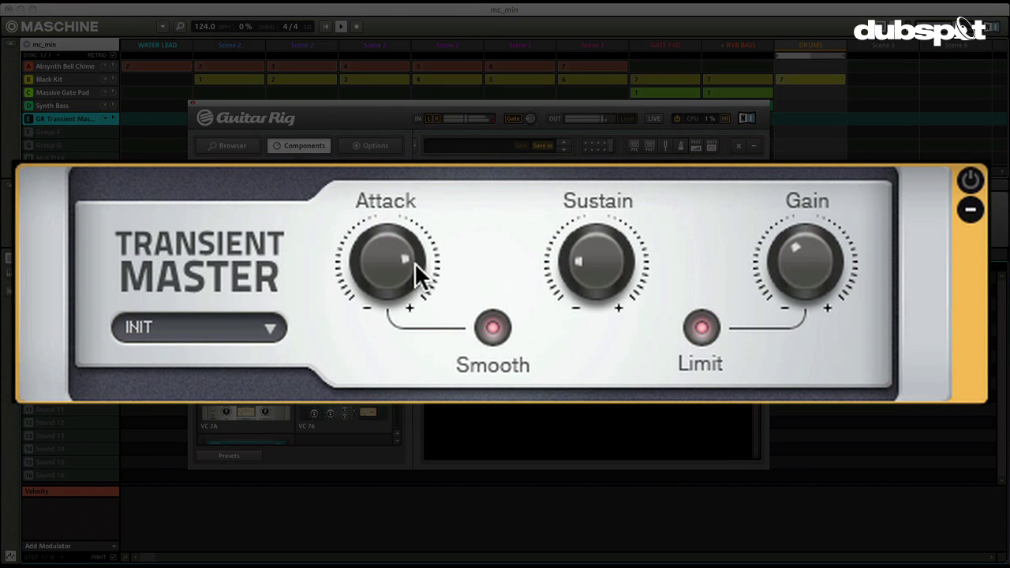
{"action": "left_click_drag", "start_coordinate": [406, 266], "coordinate": [399, 318]}
{"action": "left_click_drag", "start_coordinate": [578, 246], "coordinate": [617, 190]}
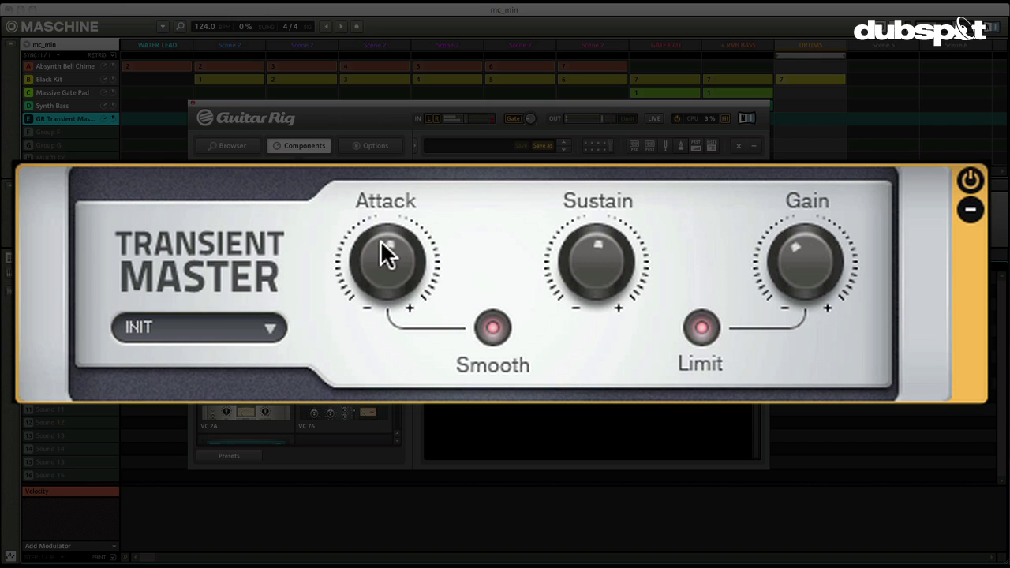
Try a softened drum sound by lowering Guitar Rig's Transient Master Attack well below centre and raising its Sustain
{"action": "left_click_drag", "start_coordinate": [388, 255], "coordinate": [385, 348]}
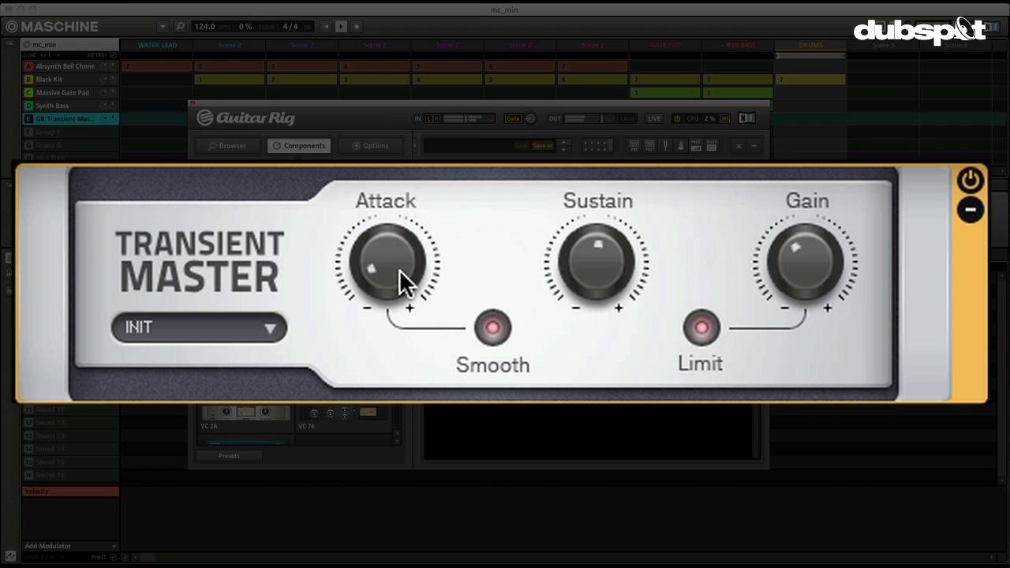
{"action": "mouse_move", "coordinate": [615, 263]}
{"action": "left_click_drag", "start_coordinate": [616, 263], "coordinate": [626, 184]}
Turn Guitar Rig's Transient Master Sustain down strongly, raise its Attack, and increase the Gain slightly
{"action": "left_click_drag", "start_coordinate": [606, 226], "coordinate": [616, 415]}
{"action": "left_click_drag", "start_coordinate": [373, 247], "coordinate": [397, 134]}
{"action": "mouse_move", "coordinate": [807, 259]}
{"action": "left_click_drag", "start_coordinate": [807, 259], "coordinate": [806, 228]}
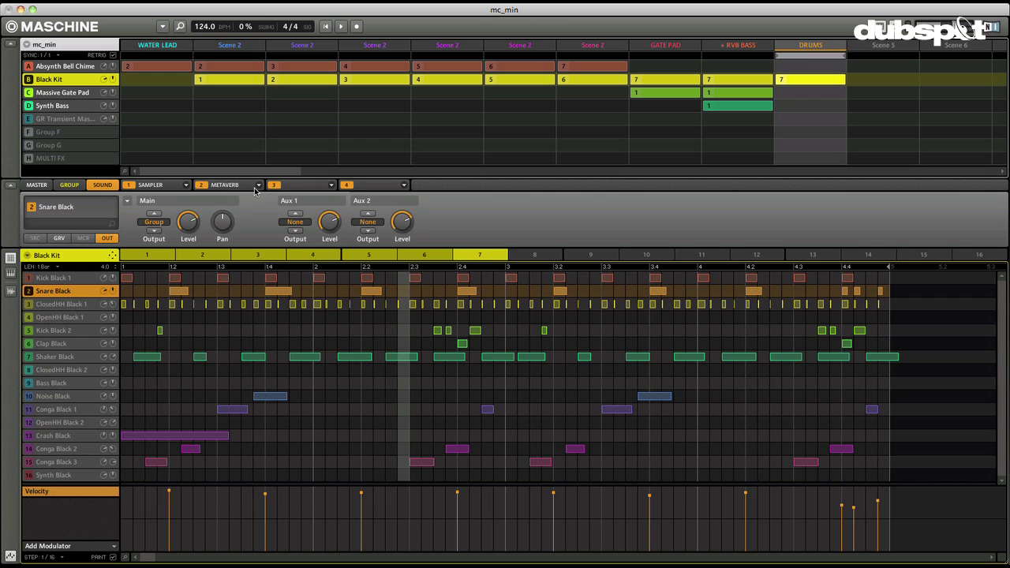
Load Maschine's Transient Master effect into the empty third module slot of the Snare Black sound
{"action": "left_click", "coordinate": [298, 186]}
{"action": "left_click", "coordinate": [331, 187]}
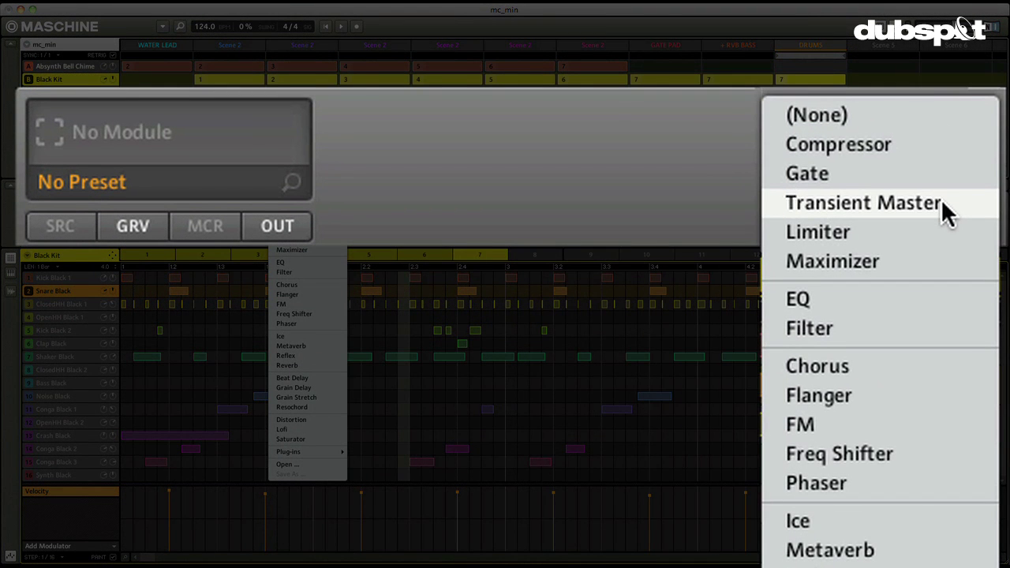
{"action": "left_click", "coordinate": [941, 203]}
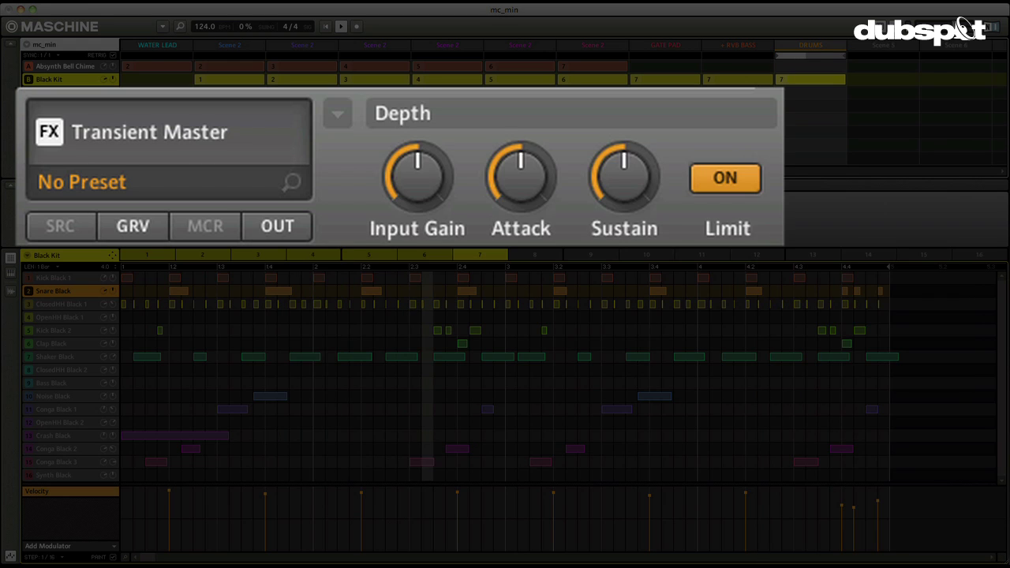
Set the snare's Transient Master Attack to 60.0 % and lower its Sustain below centre
{"action": "mouse_move", "coordinate": [526, 186]}
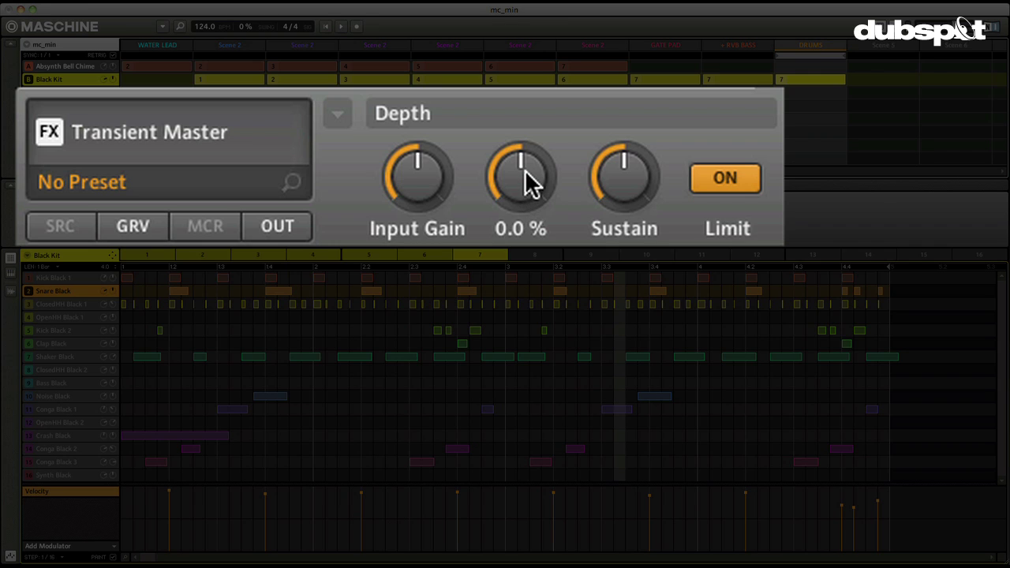
{"action": "left_click_drag", "start_coordinate": [528, 181], "coordinate": [543, 121]}
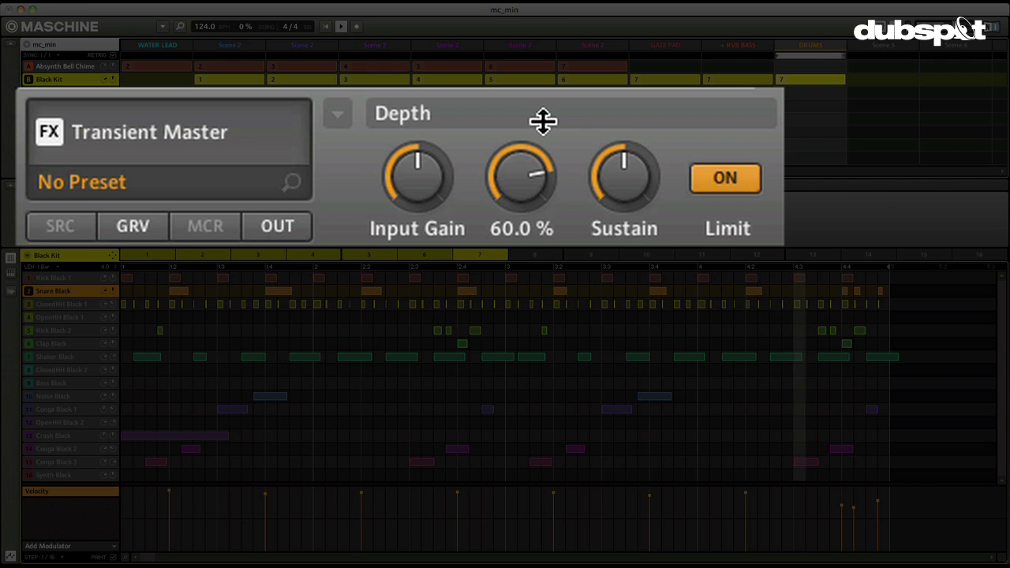
{"action": "left_click_drag", "start_coordinate": [624, 176], "coordinate": [625, 204]}
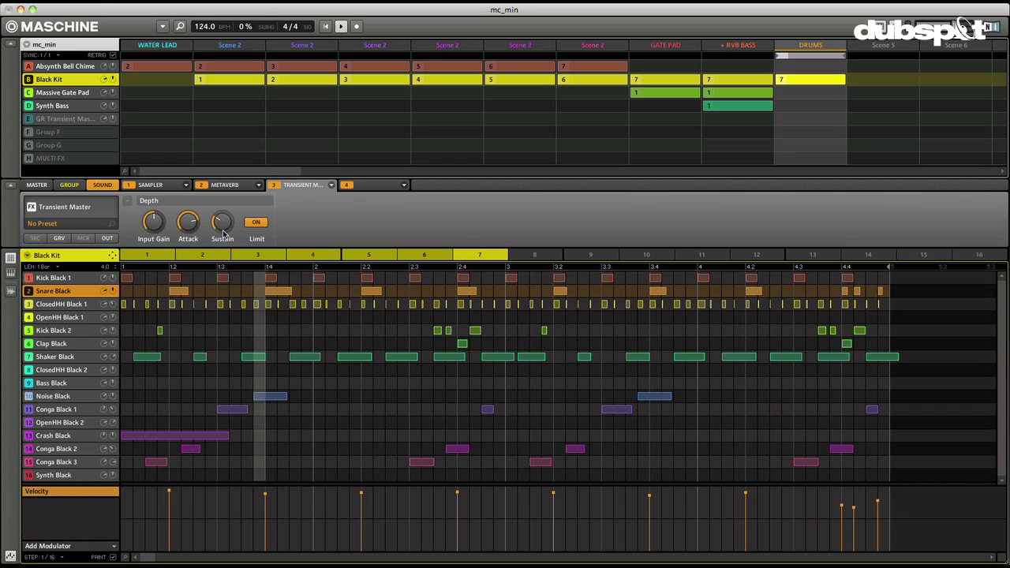
{"action": "mouse_move", "coordinate": [225, 232]}
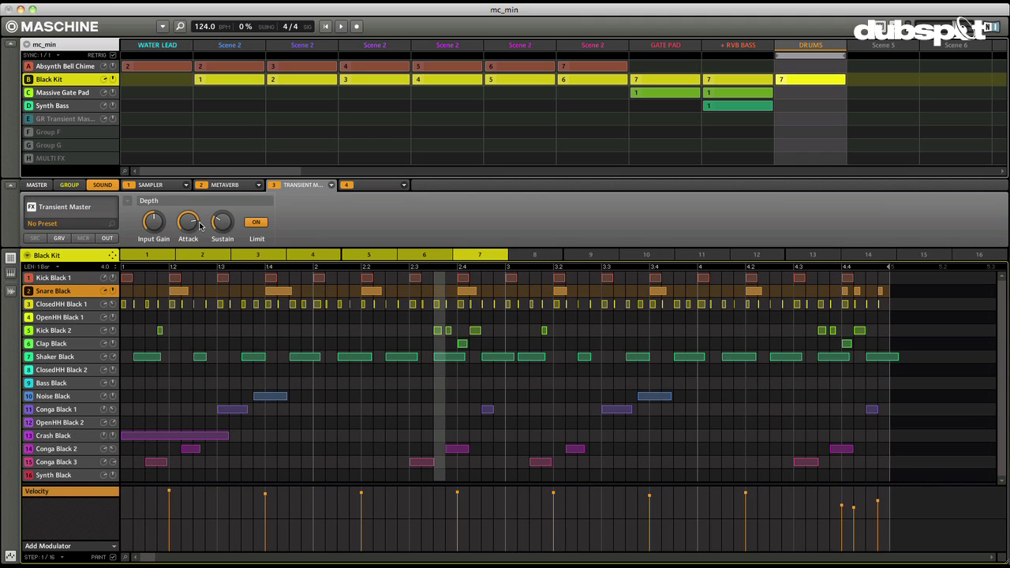
Switch to the WATER LEAD scene's Absynth Bell Chime pattern and inspect the Absynth 5 patch and its effect settings
{"action": "left_click", "coordinate": [178, 47]}
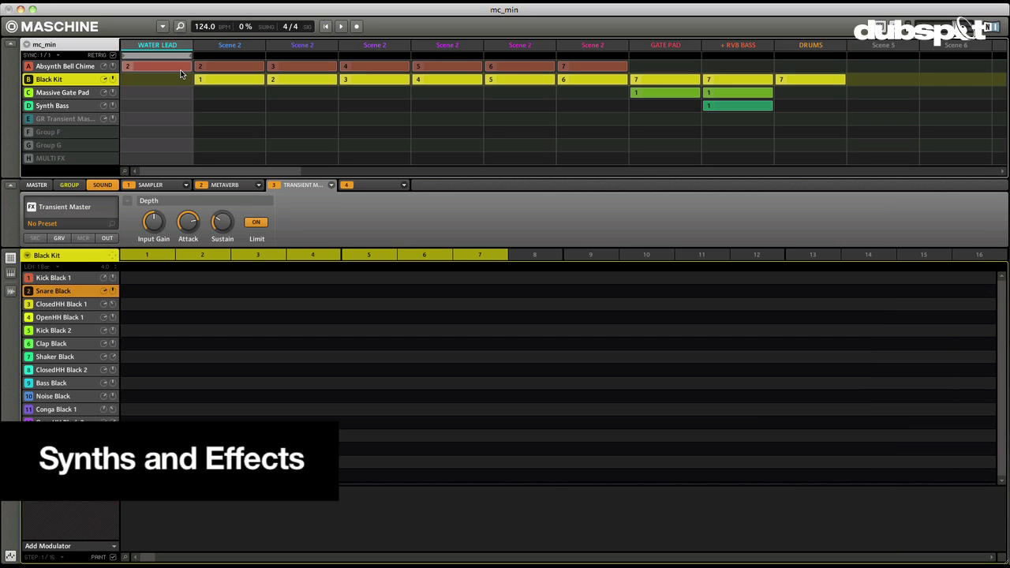
{"action": "left_click", "coordinate": [178, 69]}
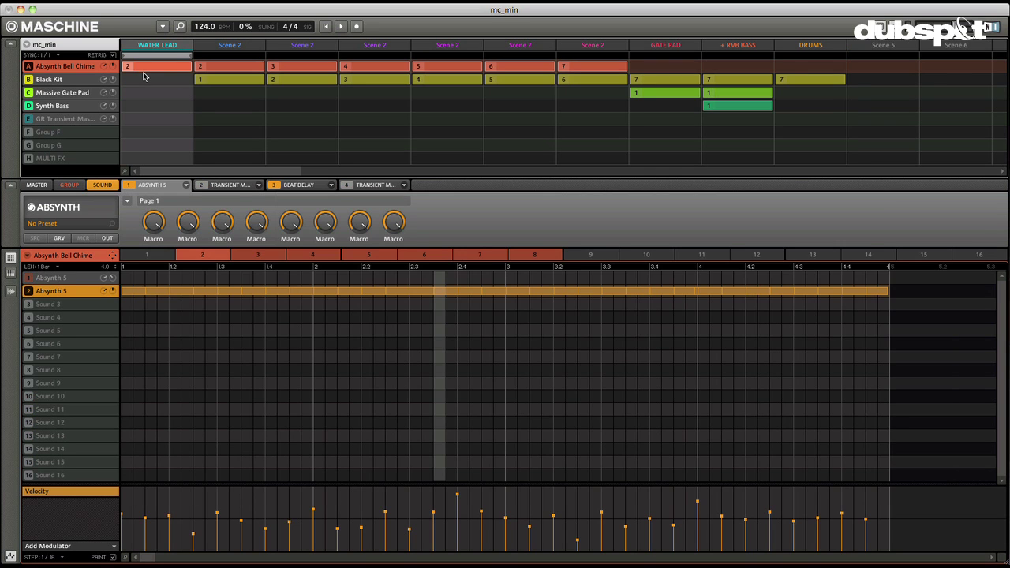
{"action": "left_click", "coordinate": [112, 201]}
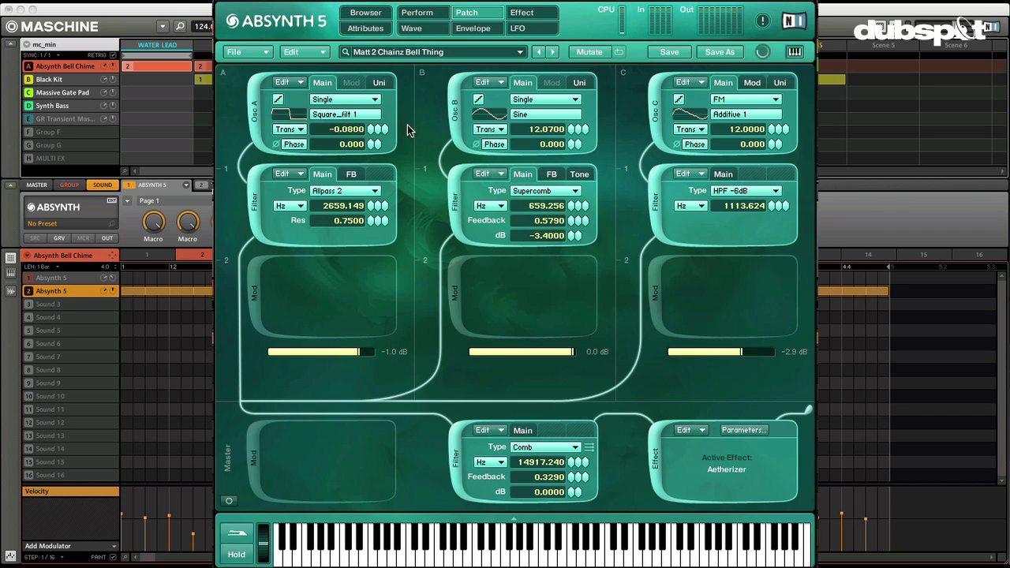
{"action": "left_click", "coordinate": [542, 15]}
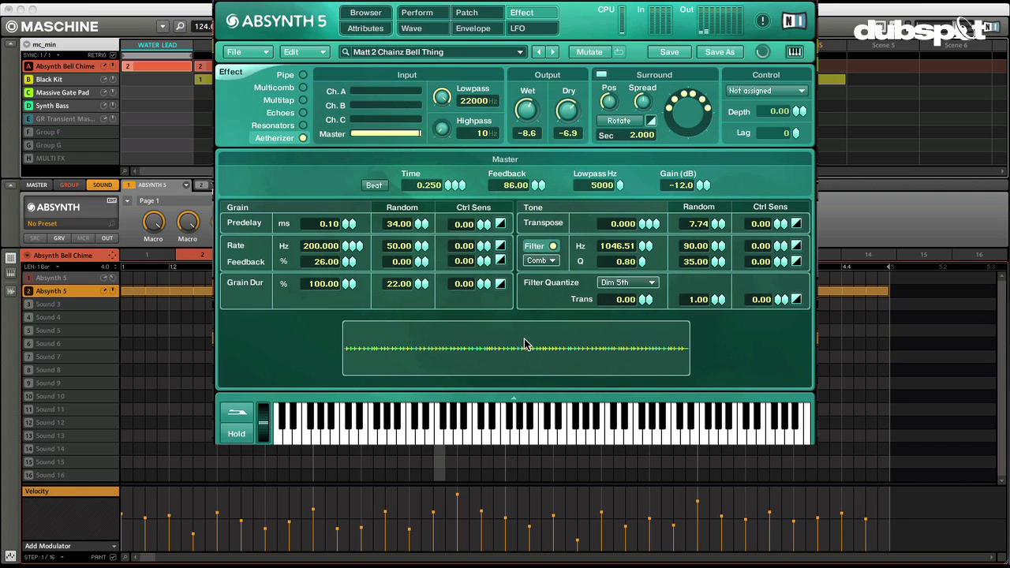
{"action": "left_click", "coordinate": [224, 8]}
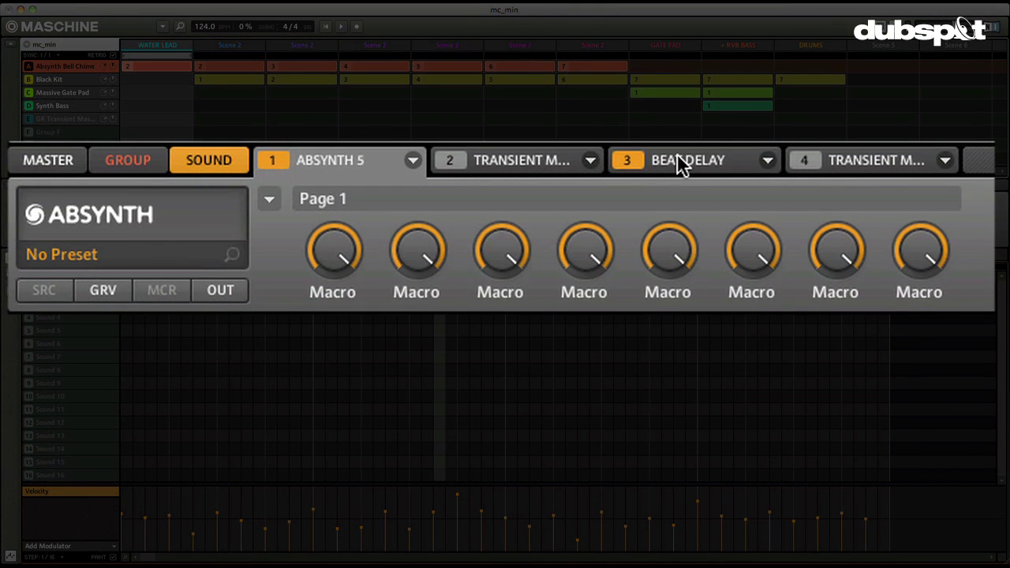
Examine the Absynth sound's Beat Delay and slot 4 Transient Master settings, including the delay's Mix
{"action": "left_click", "coordinate": [680, 162]}
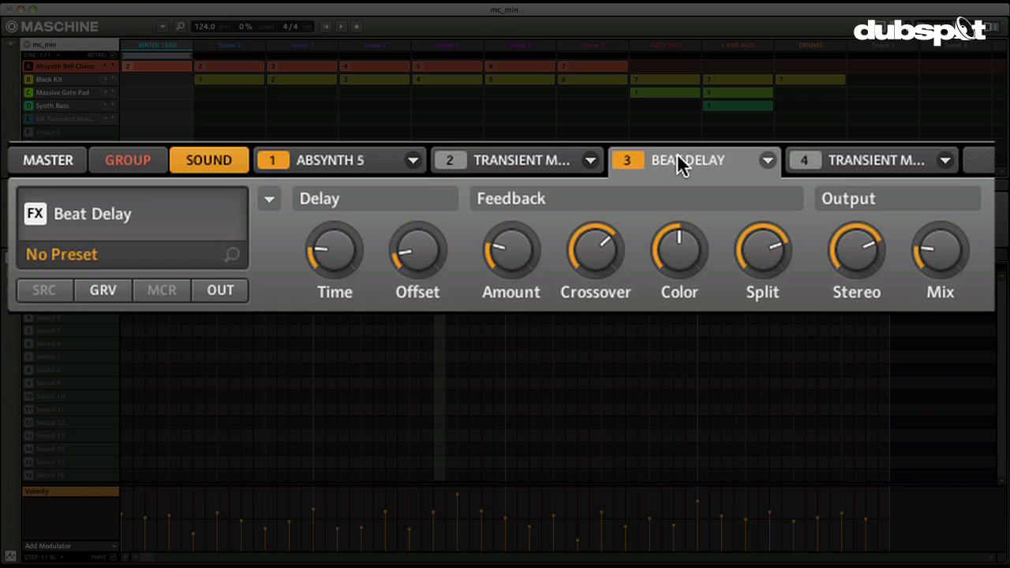
{"action": "left_click", "coordinate": [857, 164]}
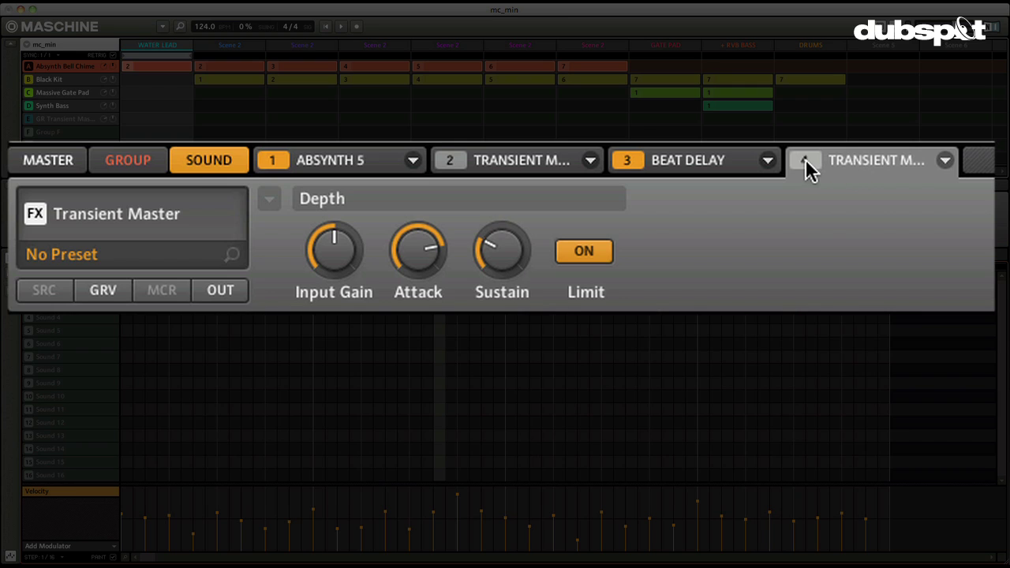
{"action": "left_click", "coordinate": [703, 162]}
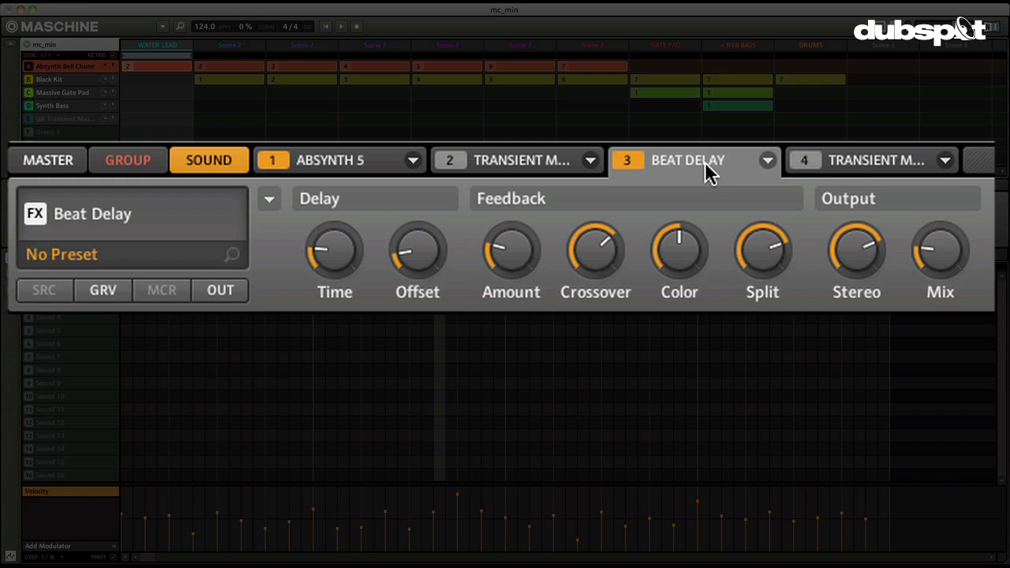
{"action": "mouse_move", "coordinate": [931, 255]}
{"action": "mouse_move", "coordinate": [942, 251]}
{"action": "left_mouse_down"}
{"action": "mouse_move", "coordinate": [941, 196]}
{"action": "mouse_move", "coordinate": [950, 246]}
{"action": "left_mouse_up"}
Enable the Transient Master in slot 4 after the Beat Delay, comparing the sound with the effect on and off
{"action": "left_click", "coordinate": [853, 161]}
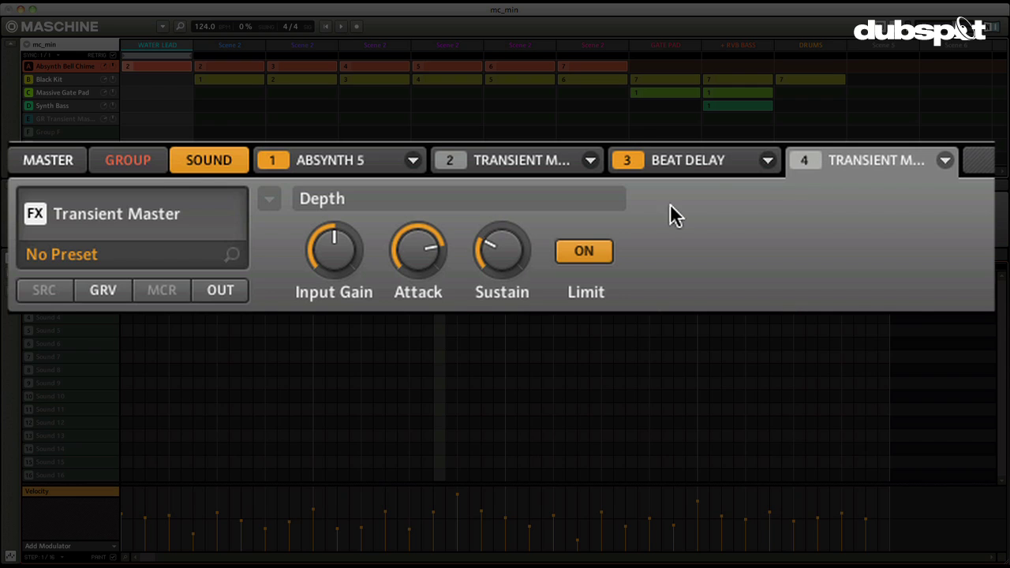
{"action": "mouse_move", "coordinate": [427, 261]}
{"action": "mouse_move", "coordinate": [805, 153]}
{"action": "left_click", "coordinate": [805, 159]}
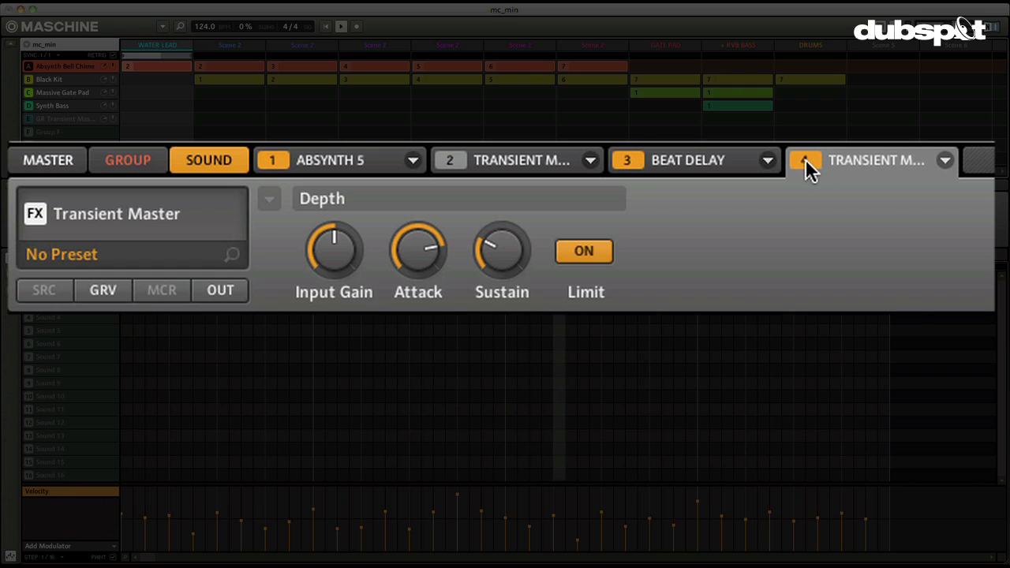
{"action": "left_click", "coordinate": [805, 159]}
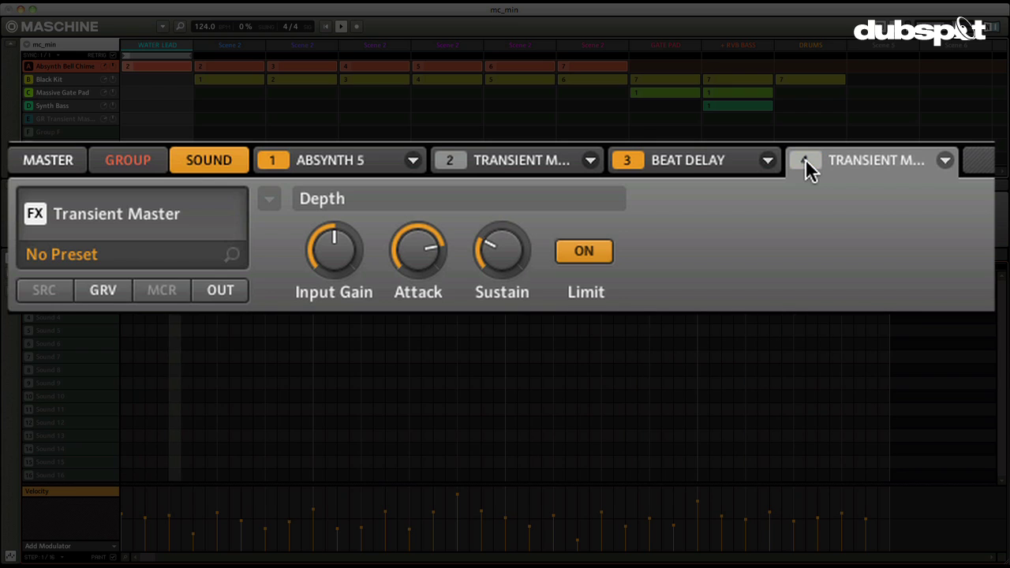
{"action": "left_click", "coordinate": [805, 159]}
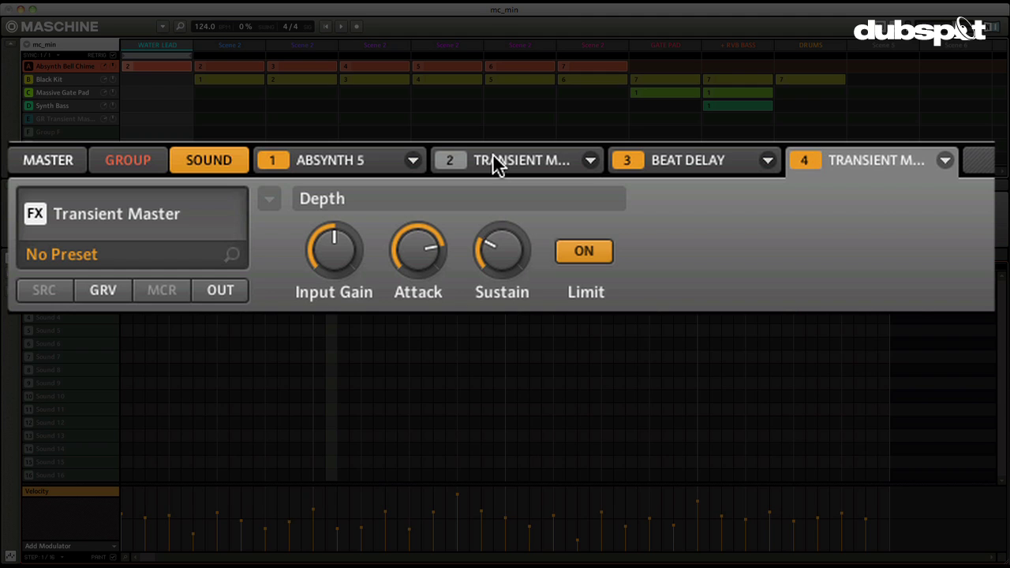
View the oscillator amplitude envelopes in the Absynth 5 editor and close the editor
{"action": "left_click", "coordinate": [350, 162]}
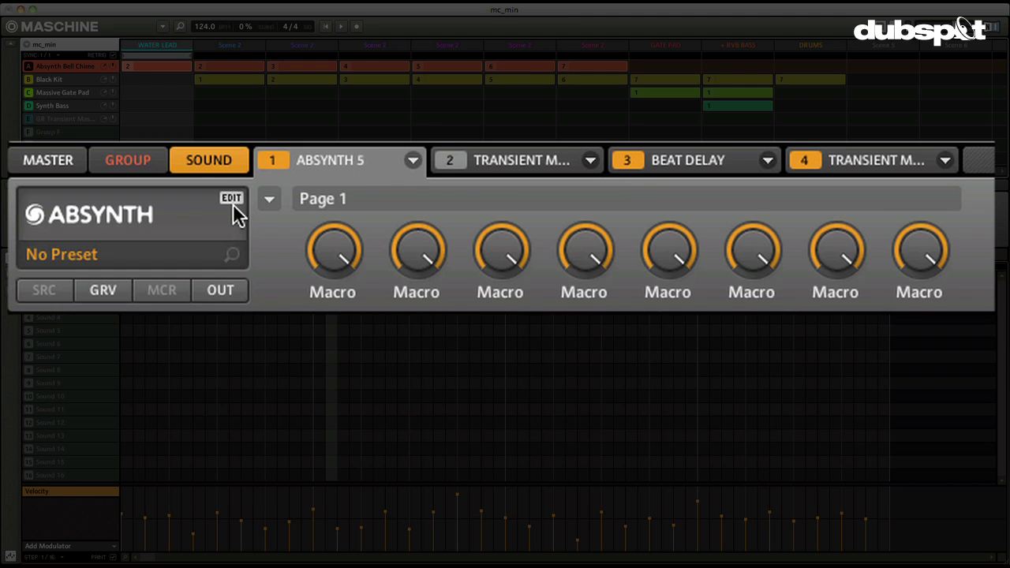
{"action": "left_click", "coordinate": [231, 198]}
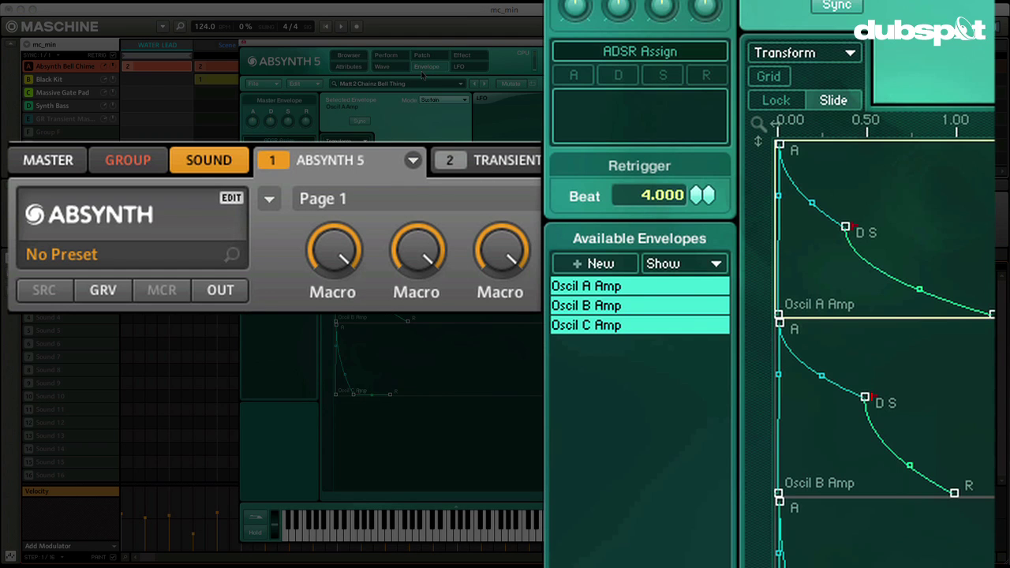
{"action": "left_click", "coordinate": [246, 45]}
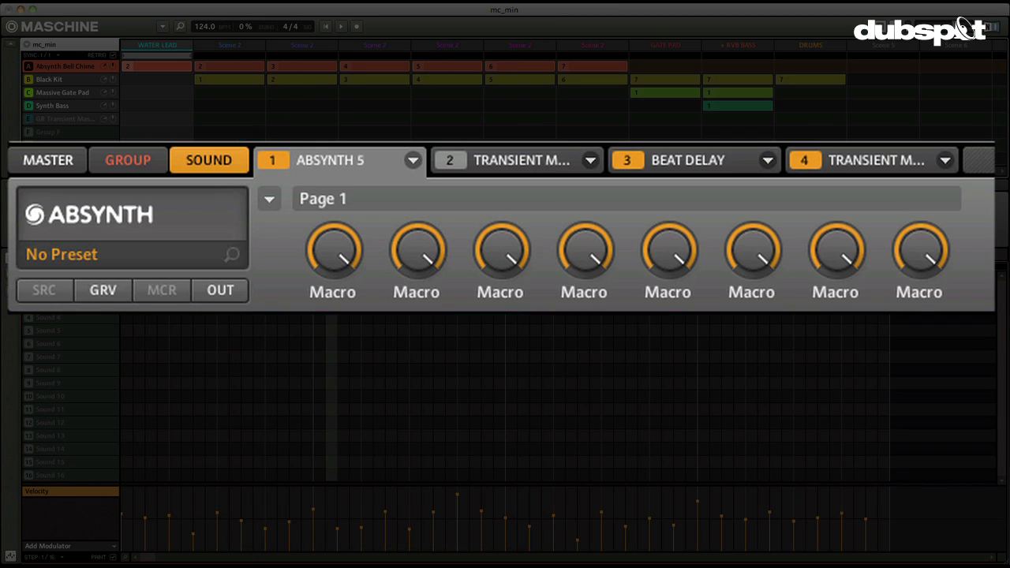
Enable the Transient Master in slot 2, ahead of the Beat Delay on the Absynth sound
{"action": "left_click", "coordinate": [534, 159]}
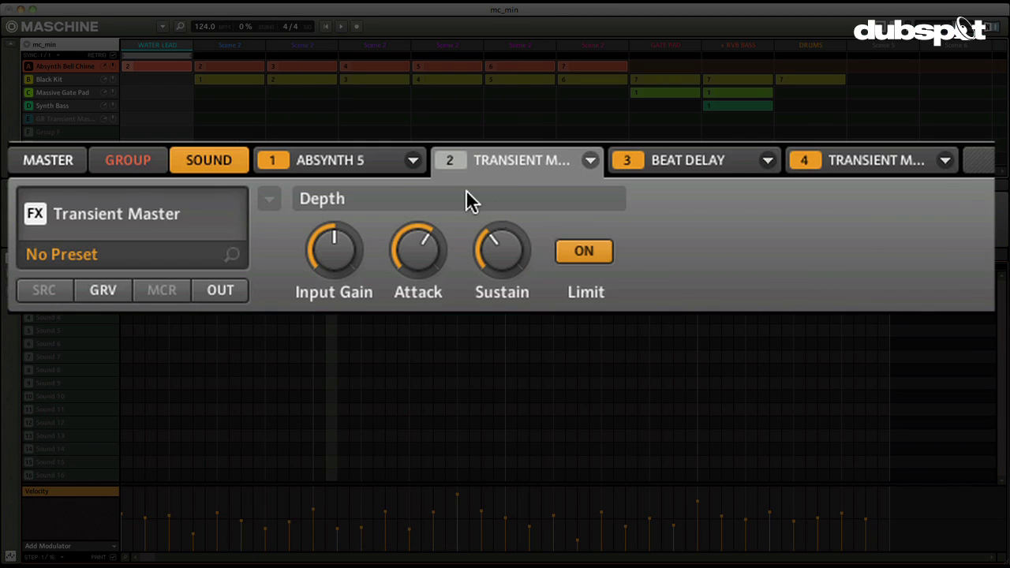
{"action": "left_click", "coordinate": [459, 156]}
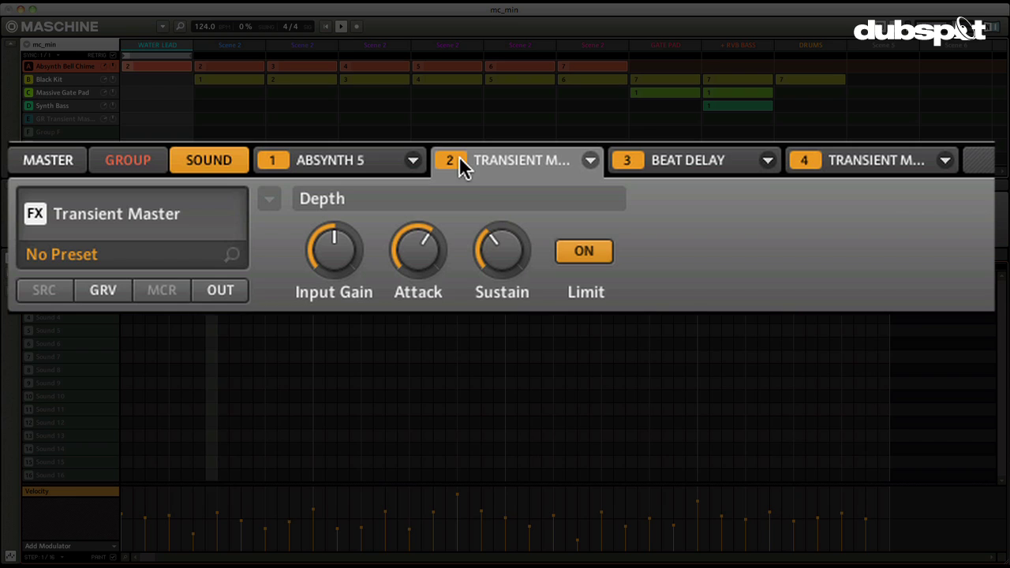
{"action": "mouse_move", "coordinate": [503, 240]}
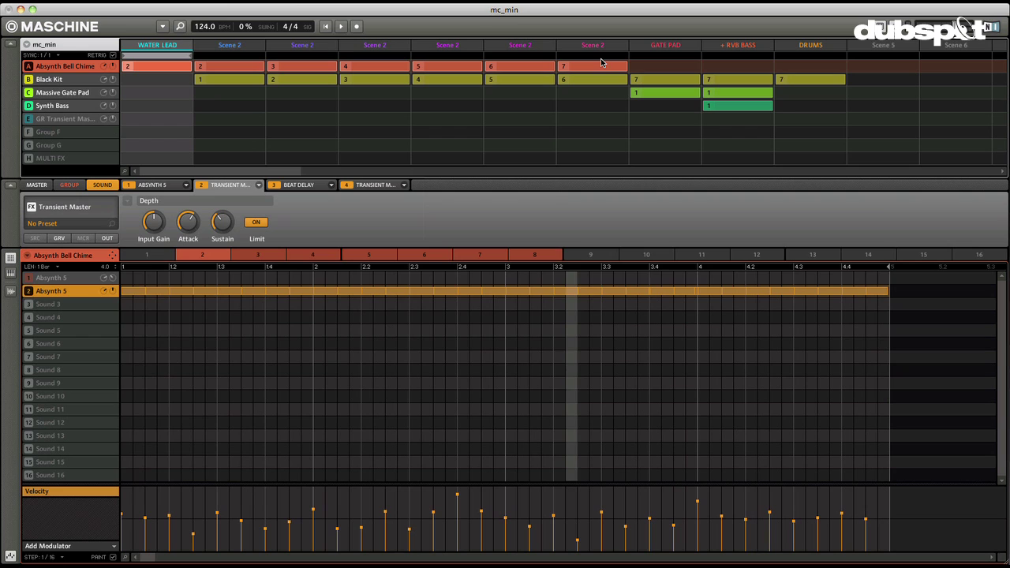
Play the last scene containing the Absynth Bell Chime pattern, and select the Massive Gate Pad group to play in the GATE PAD scene
{"action": "key", "text": "space"}
{"action": "left_click", "coordinate": [601, 62]}
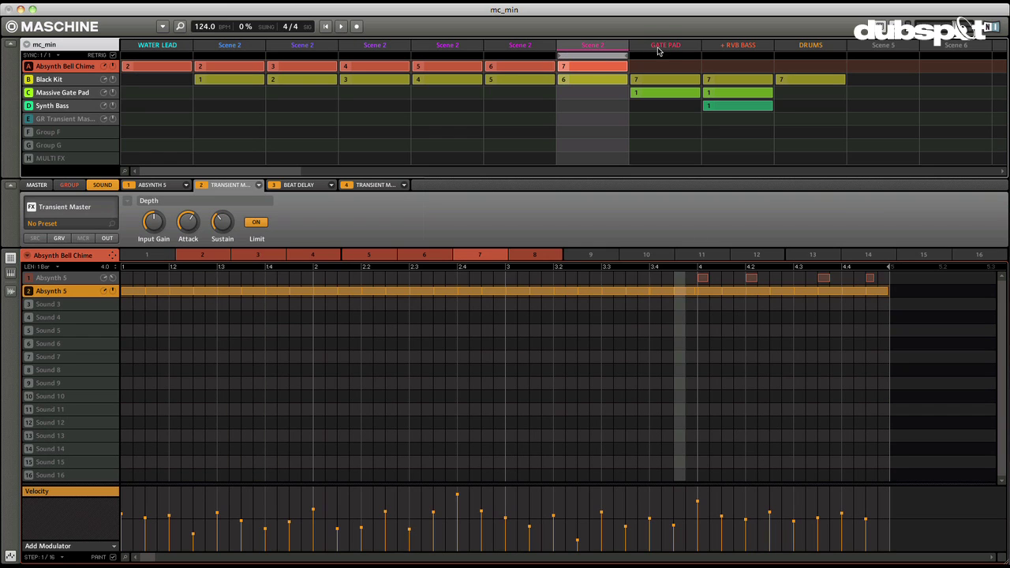
{"action": "left_click", "coordinate": [71, 94]}
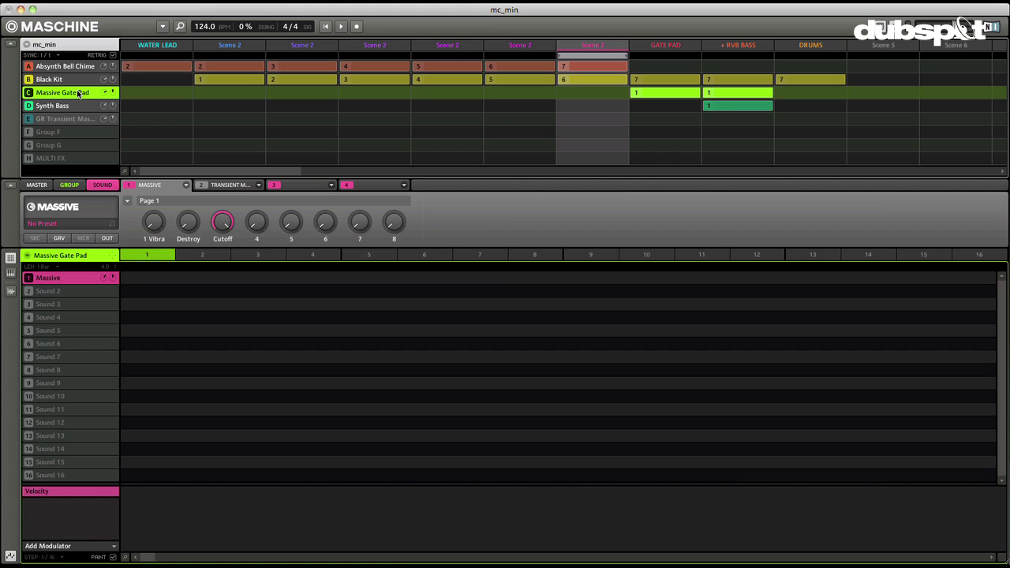
{"action": "key", "text": "space"}
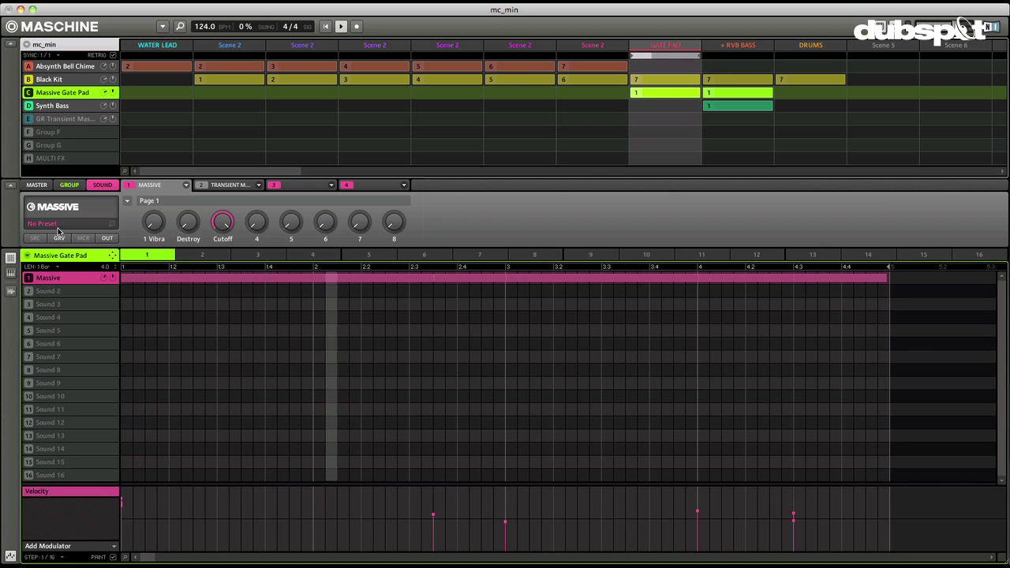
Examine the Performer pattern of the MC STACKED GATE PAD patch in the Massive editor during playback and close the editor
{"action": "left_click", "coordinate": [109, 205]}
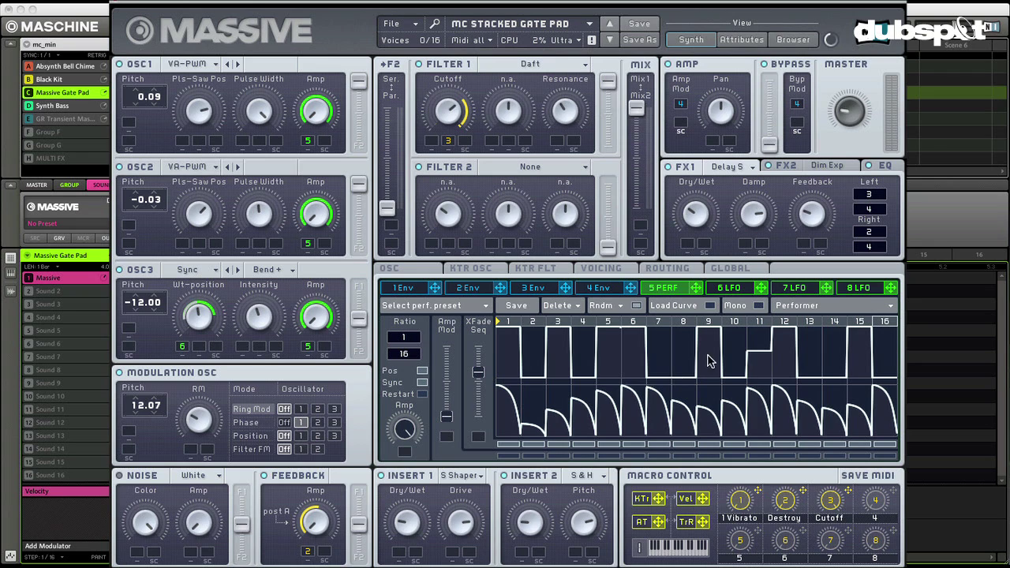
{"action": "key", "text": "space"}
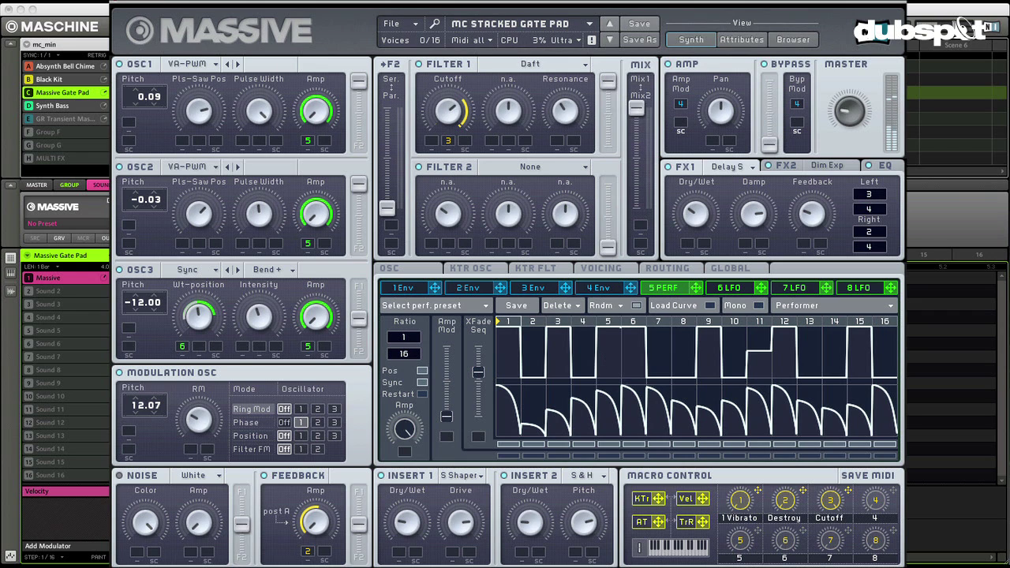
{"action": "left_click", "coordinate": [120, 4]}
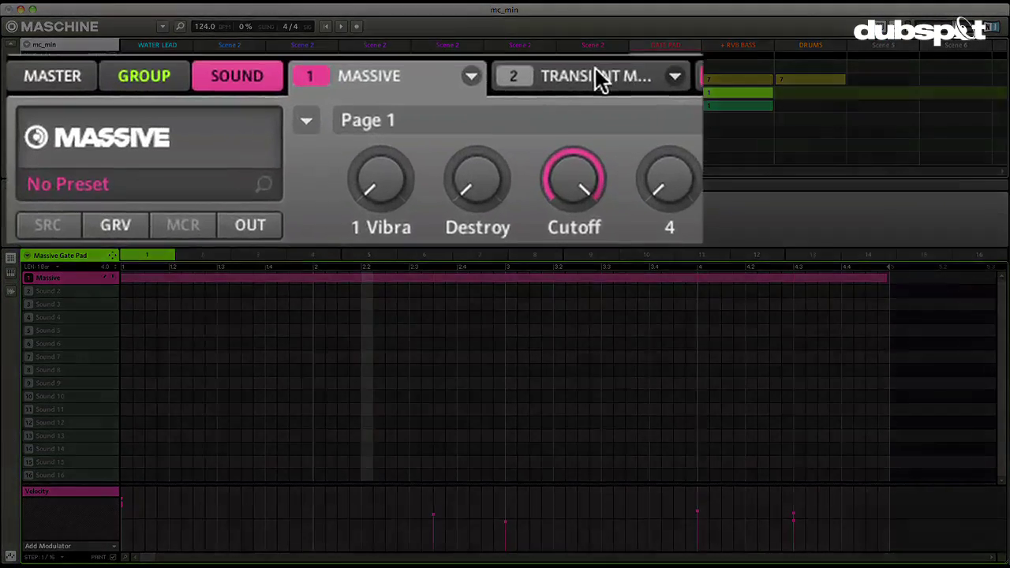
Check the Attack and Sustain settings of the Transient Master in slot 2 of the Massive sound and enable the effect
{"action": "left_click", "coordinate": [600, 79]}
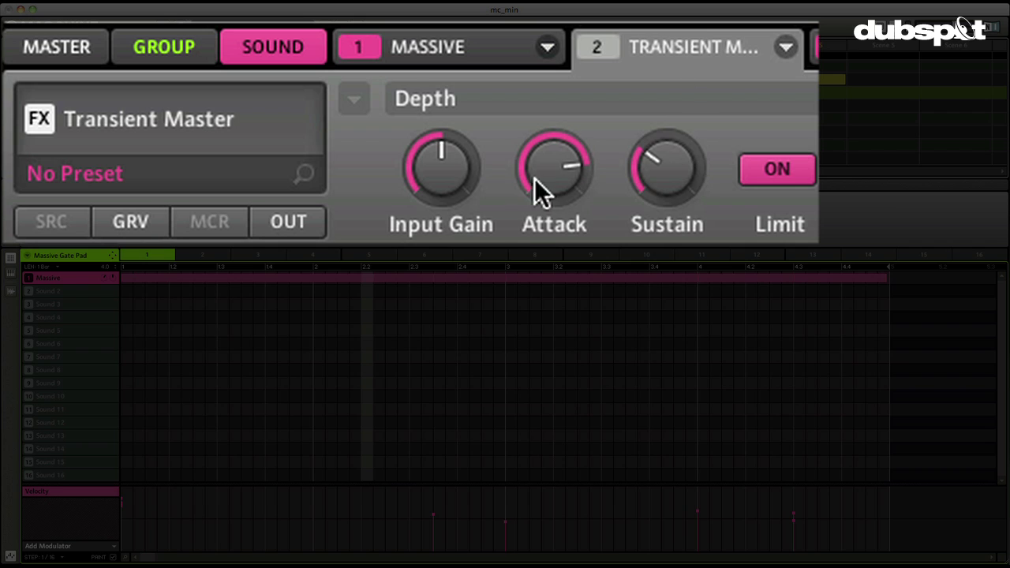
{"action": "mouse_move", "coordinate": [485, 188]}
{"action": "mouse_move", "coordinate": [667, 180]}
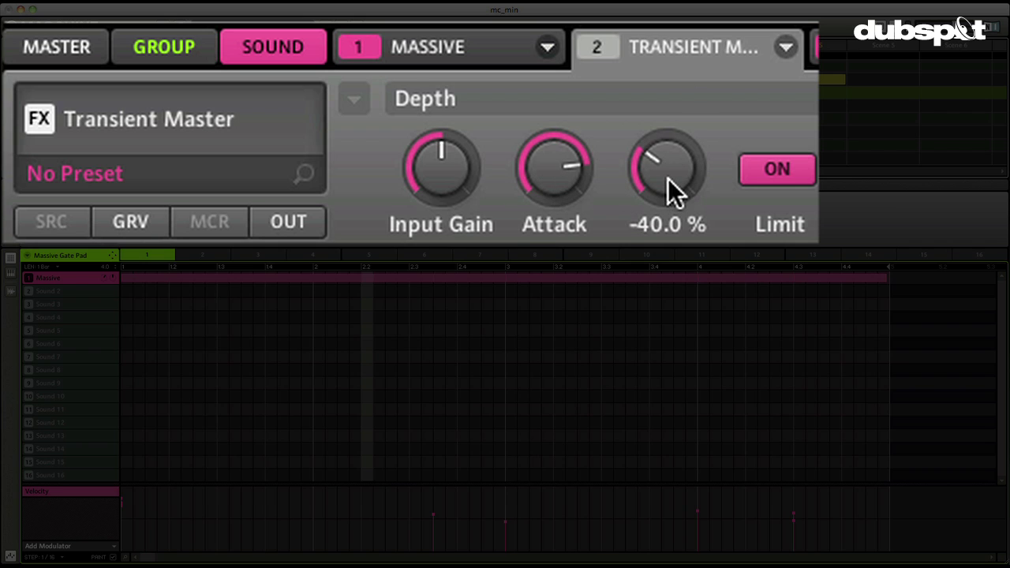
{"action": "left_click", "coordinate": [598, 48]}
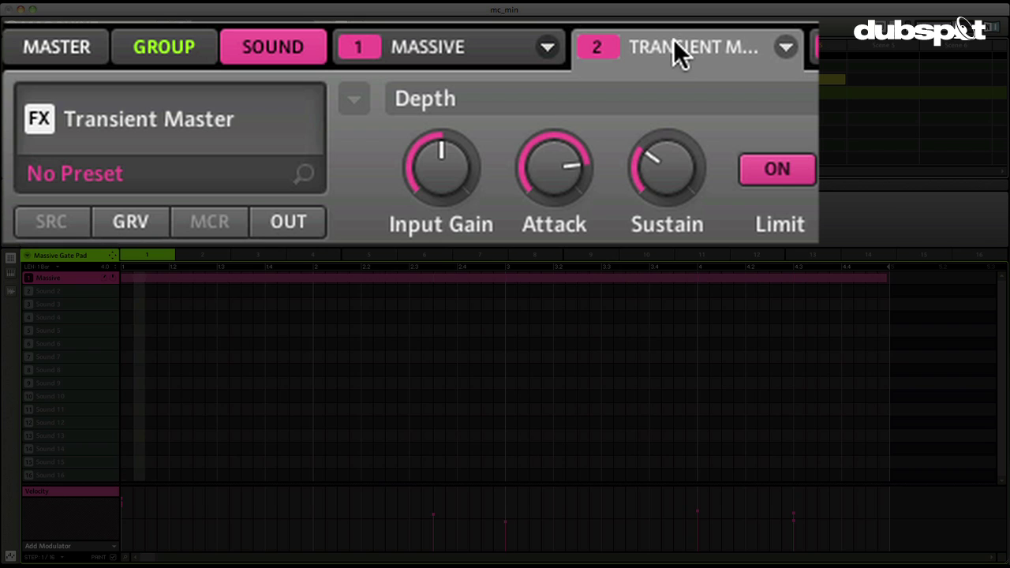
Adjust the Massive sound's Transient Master Attack, lower Sustain to -74.0 % and raise it slightly again, comparing the pad with the effect bypassed
{"action": "mouse_move", "coordinate": [584, 170]}
{"action": "left_mouse_down"}
{"action": "mouse_move", "coordinate": [571, 137]}
{"action": "mouse_move", "coordinate": [573, 165]}
{"action": "left_mouse_up"}
{"action": "left_click_drag", "start_coordinate": [651, 176], "coordinate": [668, 202]}
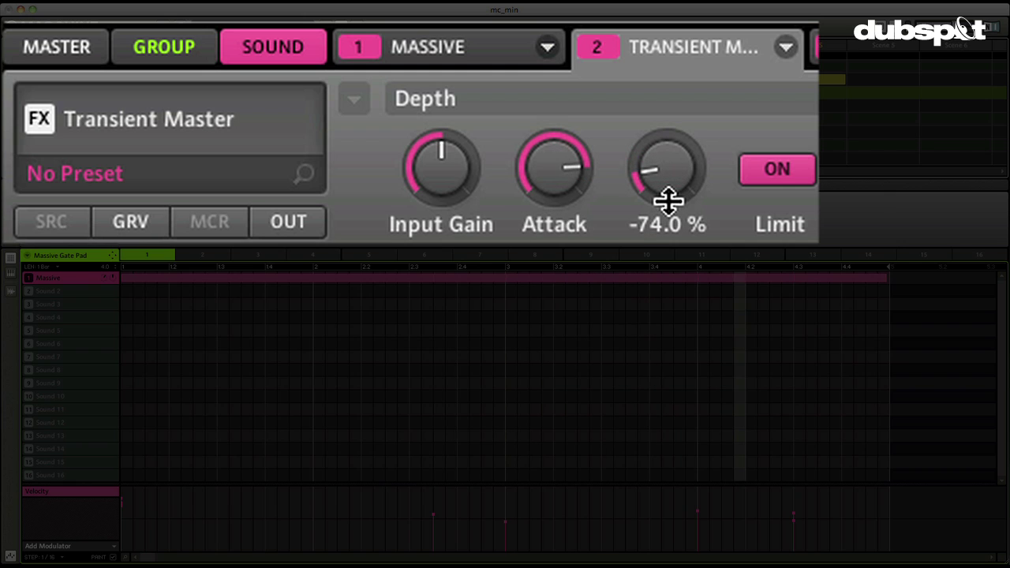
{"action": "left_click", "coordinate": [602, 47]}
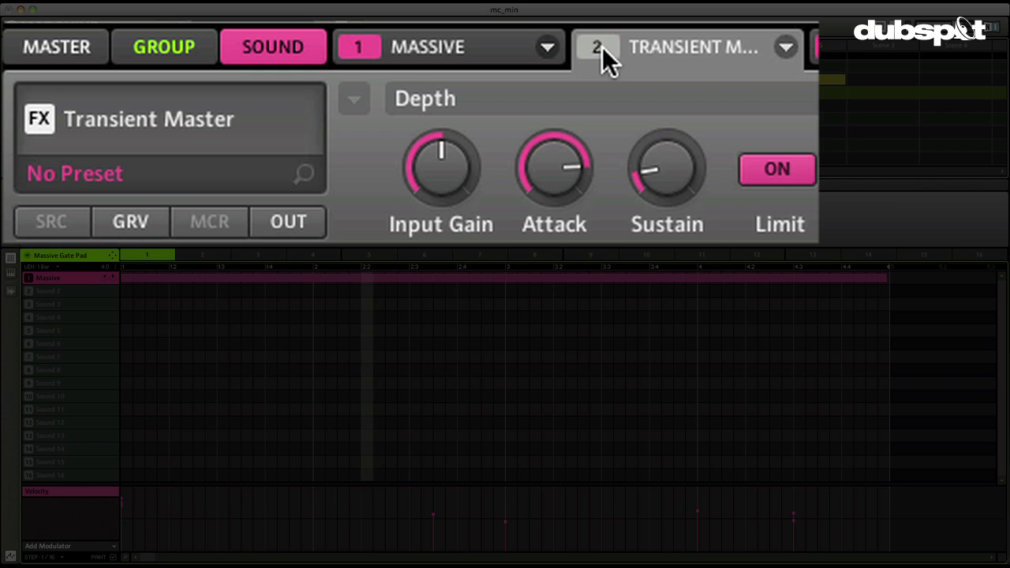
{"action": "left_click", "coordinate": [602, 46]}
{"action": "left_click_drag", "start_coordinate": [673, 169], "coordinate": [670, 158]}
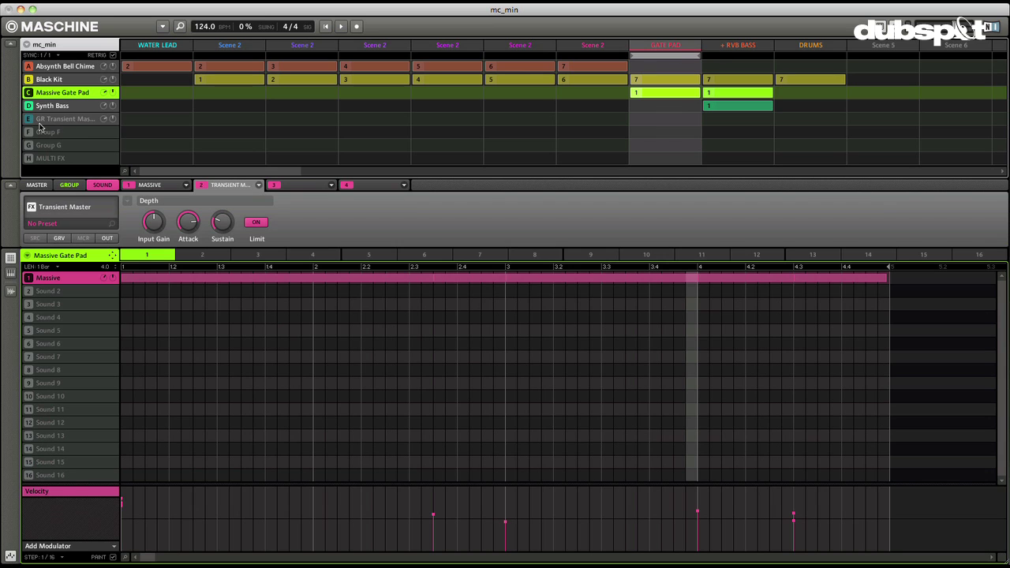
Select the Synth Bass group and the + RVB BASS scene, and review the bass sound's Ice and Beat Delay settings
{"action": "left_click", "coordinate": [68, 106]}
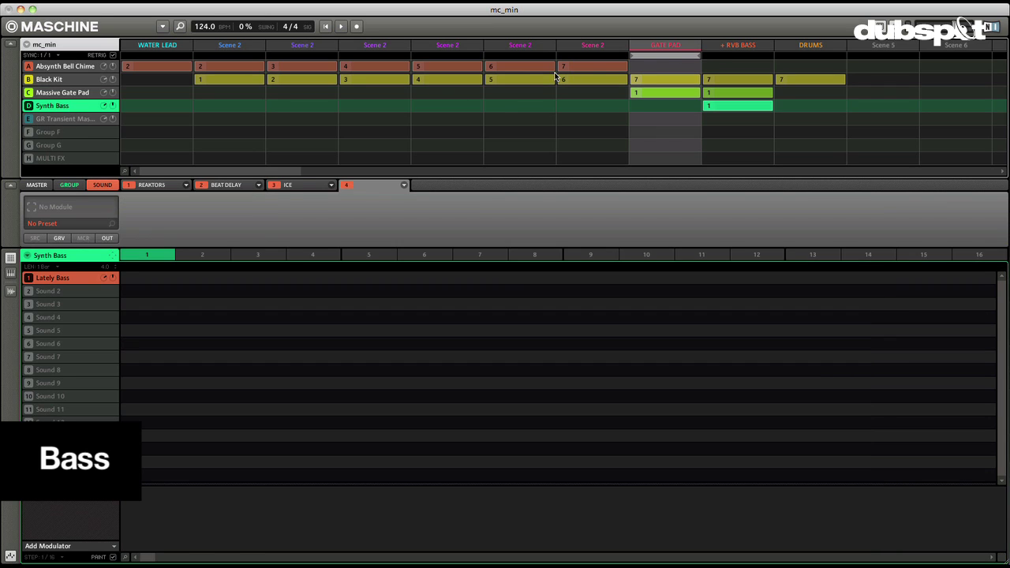
{"action": "left_click", "coordinate": [725, 46]}
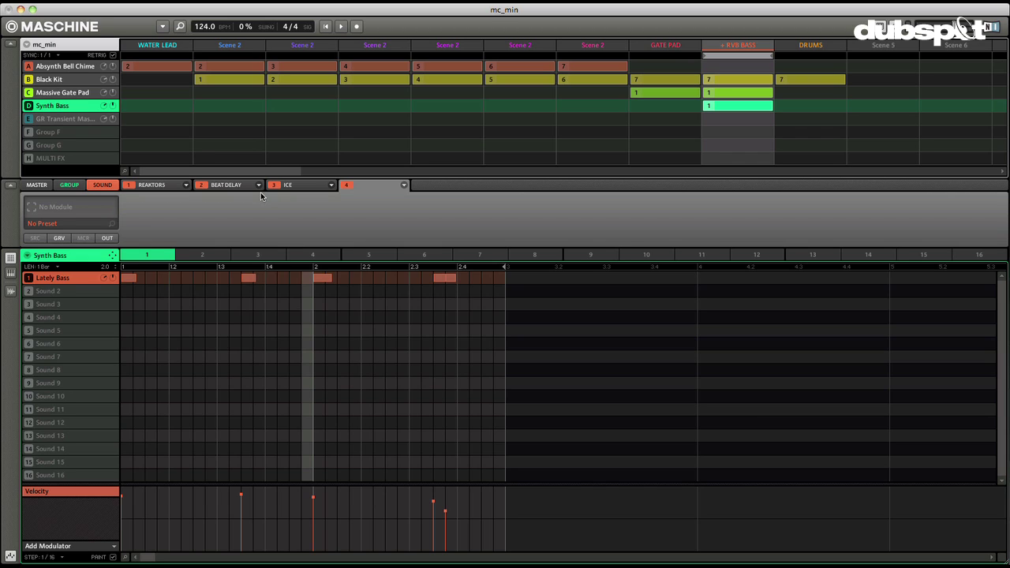
{"action": "left_click", "coordinate": [304, 187]}
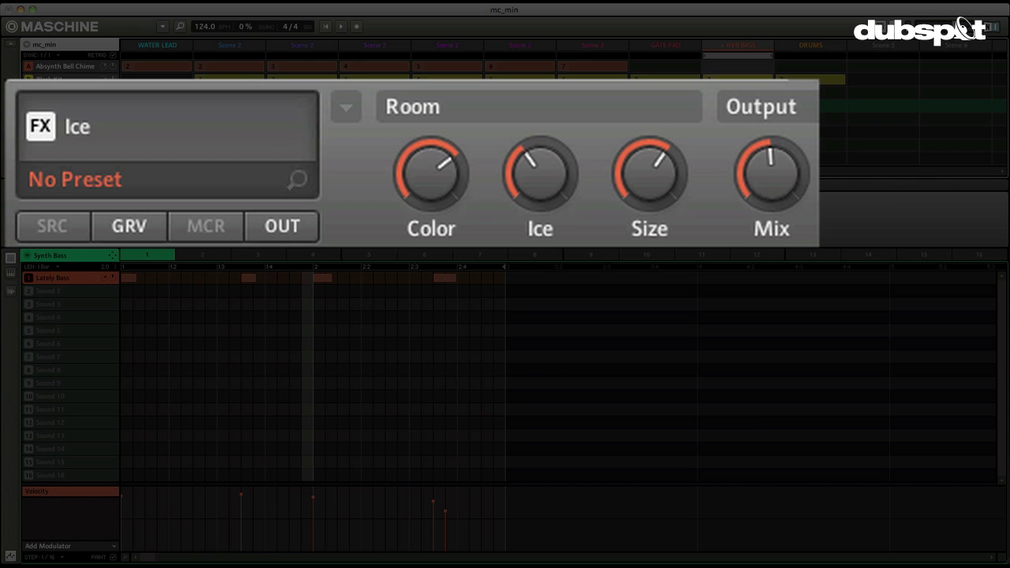
{"action": "left_click", "coordinate": [670, 74]}
{"action": "mouse_move", "coordinate": [510, 222]}
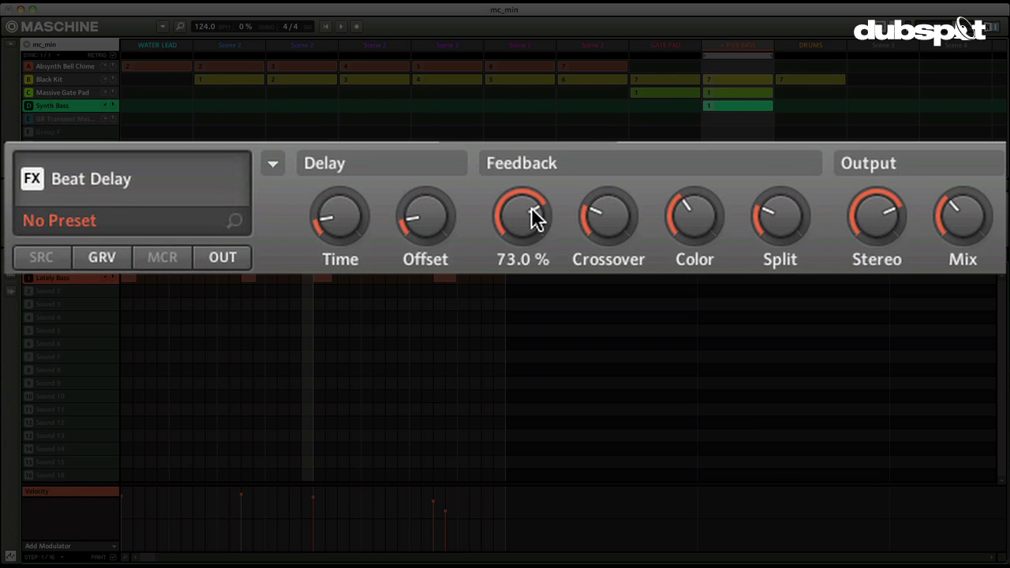
{"action": "mouse_move", "coordinate": [966, 222]}
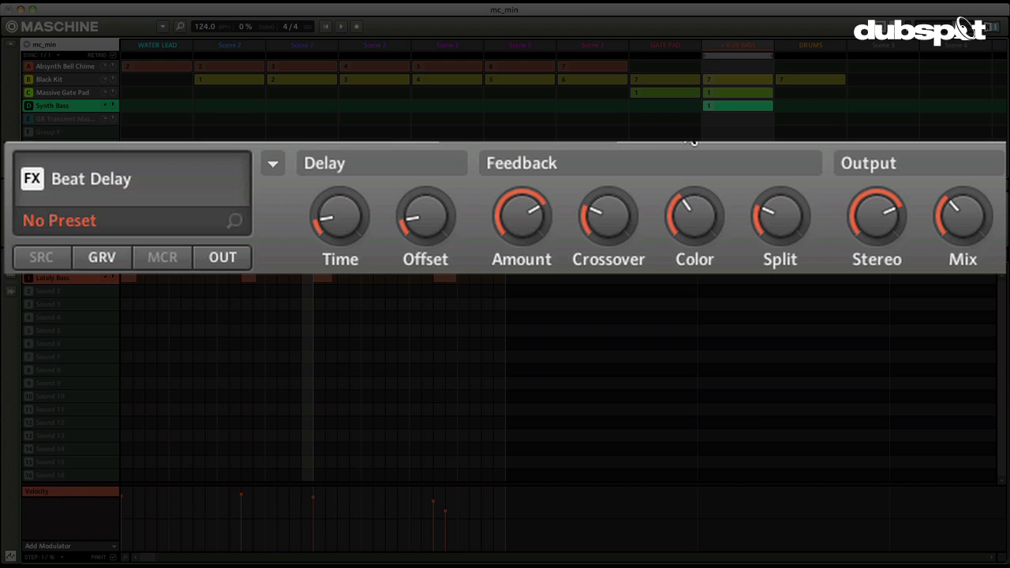
{"action": "left_click", "coordinate": [661, 143]}
{"action": "key", "text": "space"}
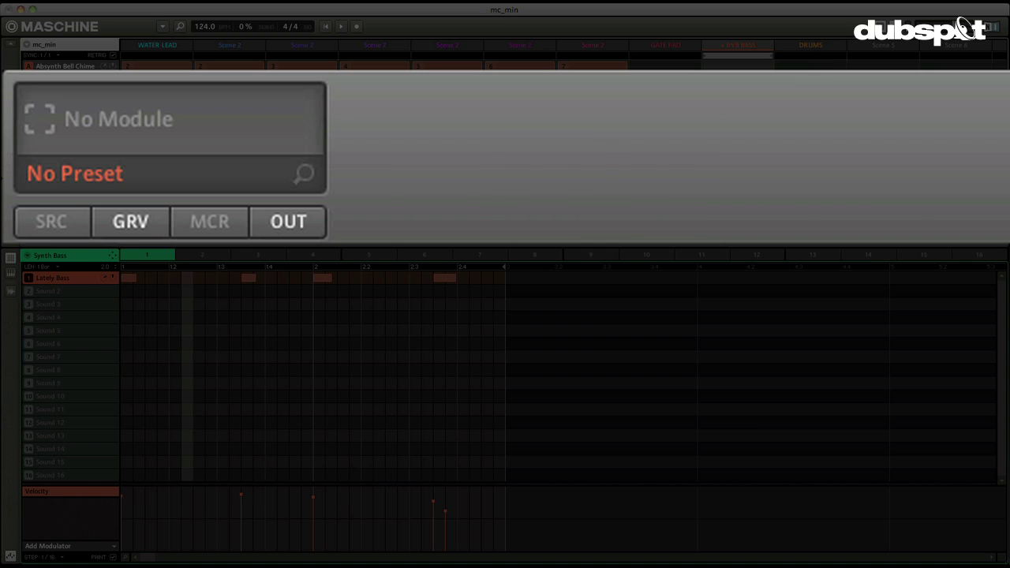
Load a Transient Master into slot 4 of Lately Bass with raised Attack and lowered Sustain, and compare the bass with Ice bypassed
{"action": "left_click", "coordinate": [967, 72]}
{"action": "left_click", "coordinate": [924, 197]}
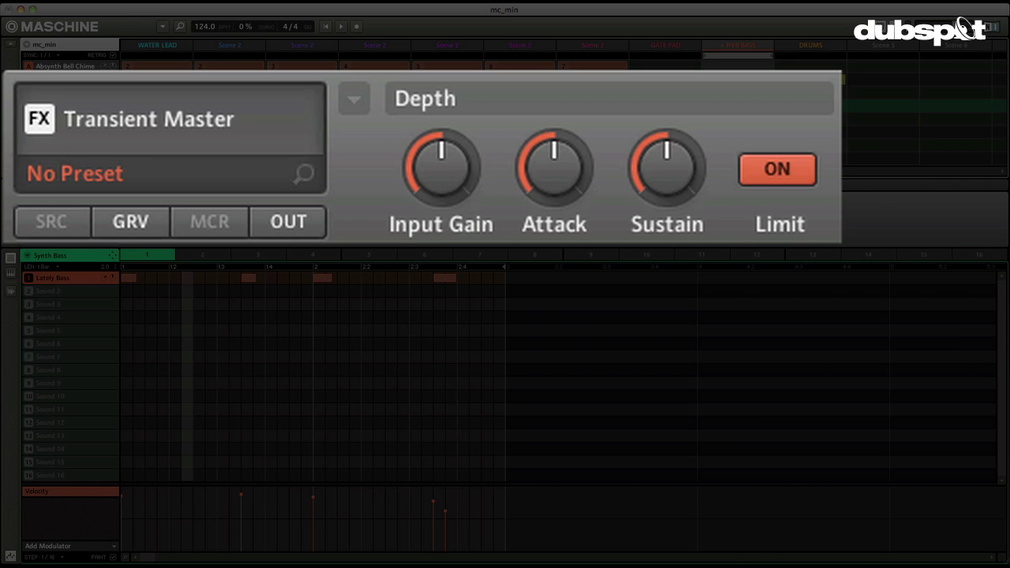
{"action": "left_click_drag", "start_coordinate": [561, 170], "coordinate": [584, 133]}
{"action": "left_click_drag", "start_coordinate": [667, 165], "coordinate": [665, 202]}
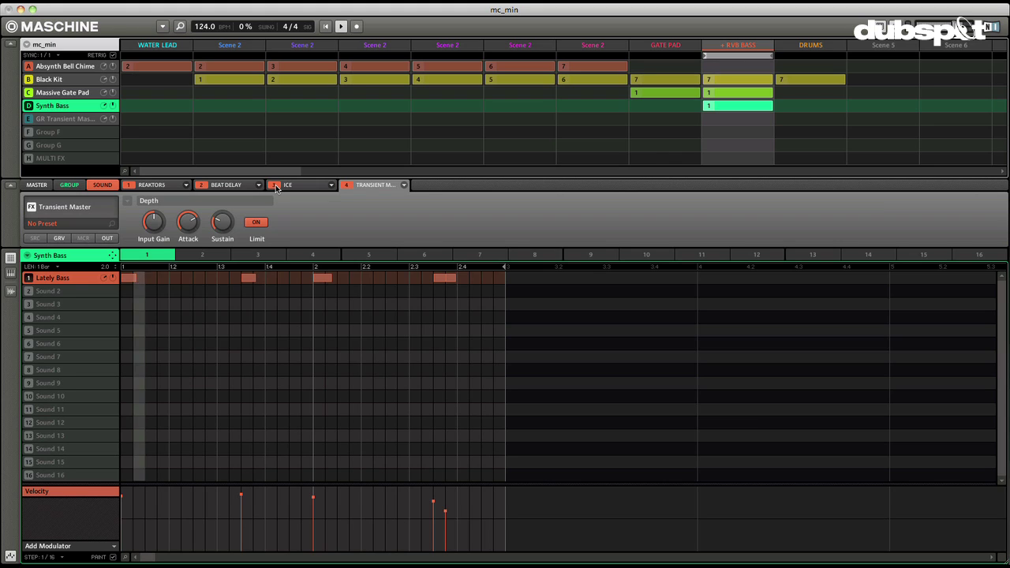
{"action": "left_click", "coordinate": [275, 184]}
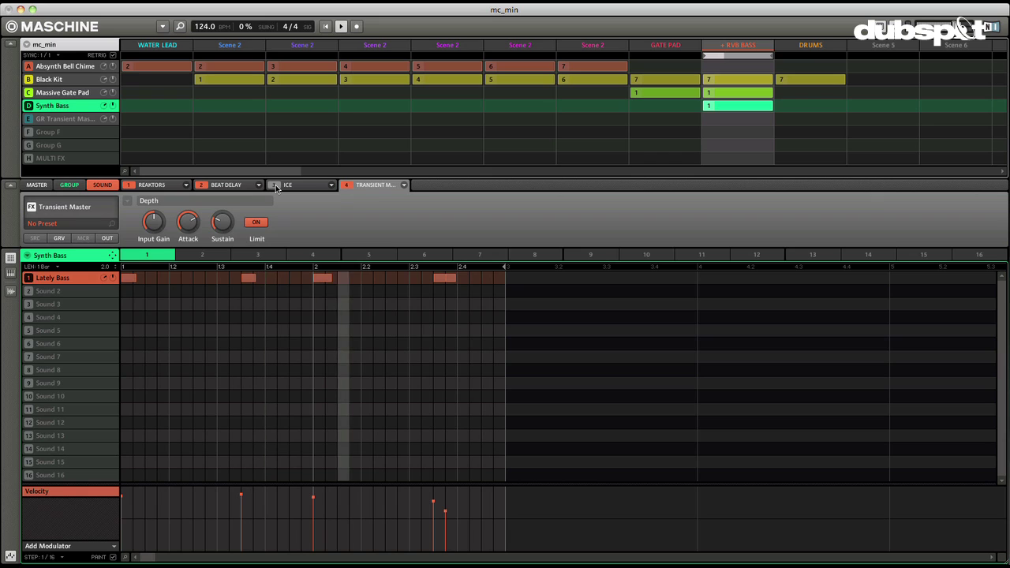
{"action": "left_click", "coordinate": [275, 185]}
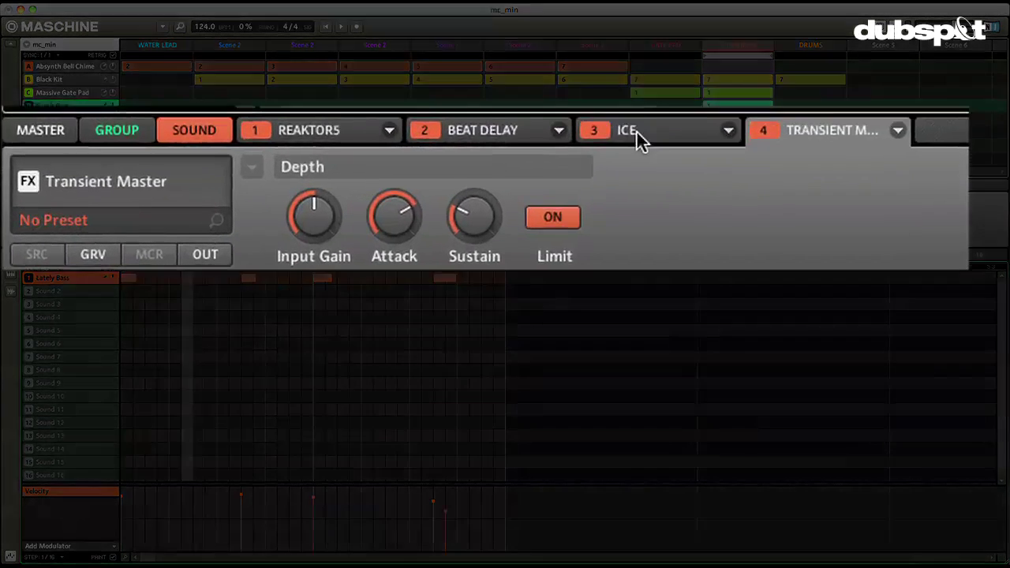
Review each module in the Synth Bass effect chain and the Guitar Rig 5 controls of the GR Transient Master group
{"action": "left_click", "coordinate": [372, 125]}
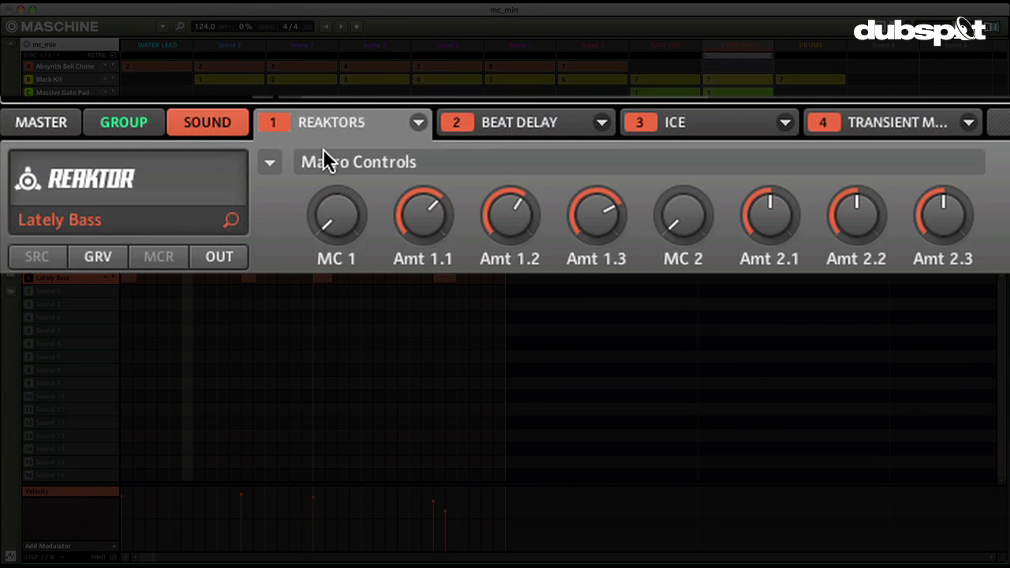
{"action": "left_click", "coordinate": [572, 123]}
{"action": "left_click", "coordinate": [720, 123]}
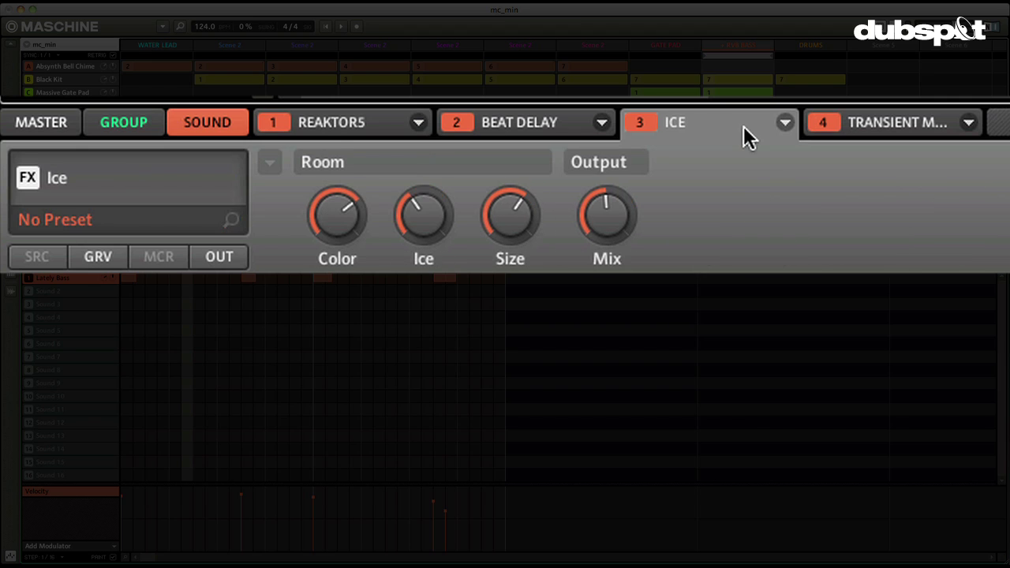
{"action": "left_click", "coordinate": [884, 125]}
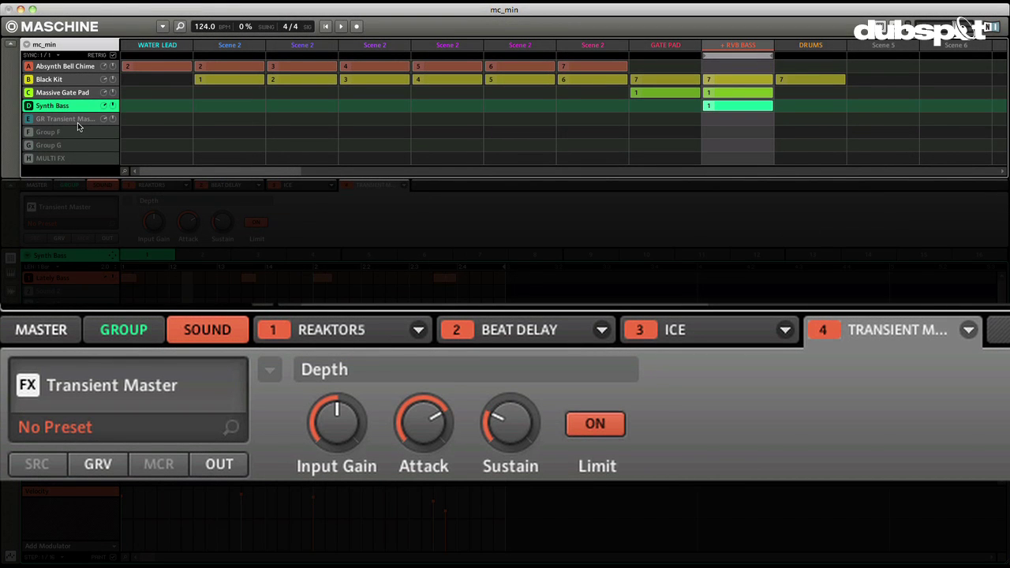
{"action": "left_click", "coordinate": [77, 120]}
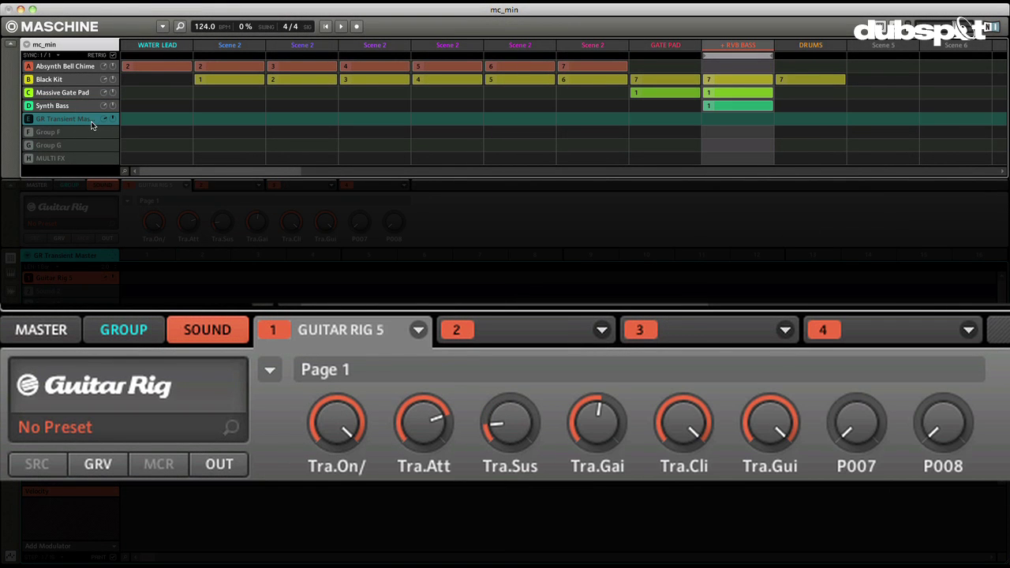
{"action": "left_click", "coordinate": [71, 105]}
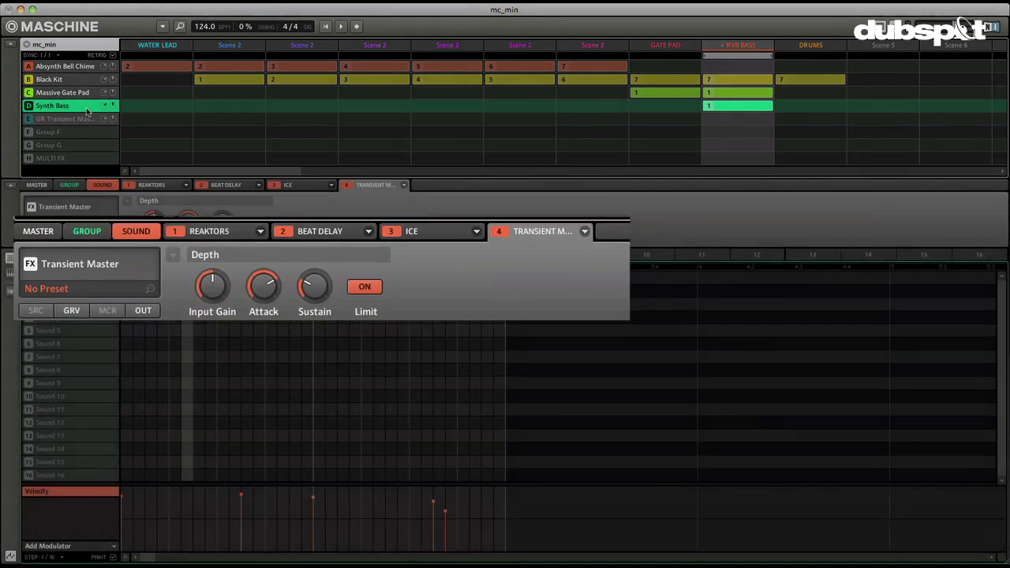
Play the DRUMS scene and load the Stepped Ice Flayzer Echo preset from the Multi FX bank into the MULTI FX group
{"action": "left_click", "coordinate": [796, 46]}
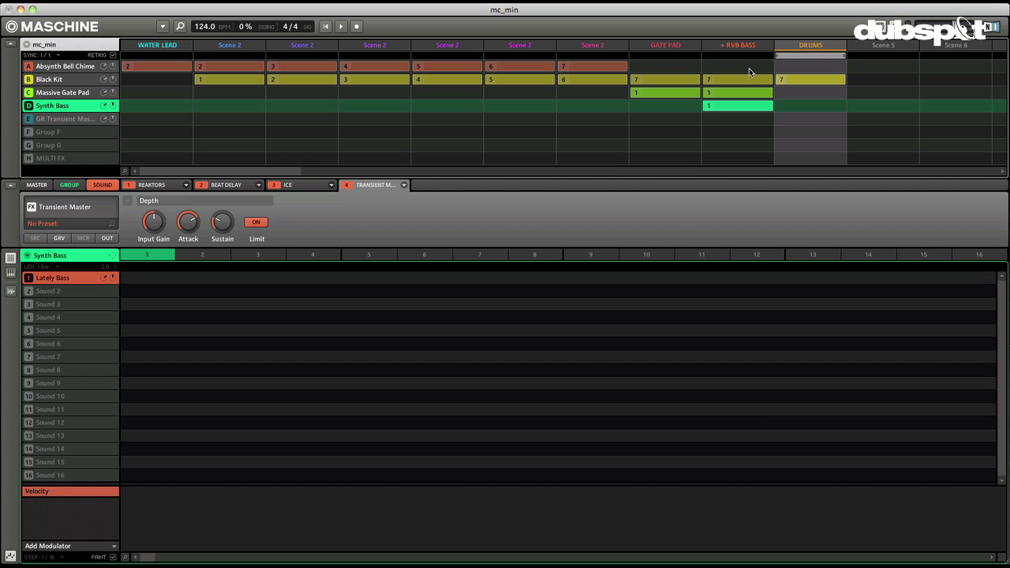
{"action": "key", "text": "space"}
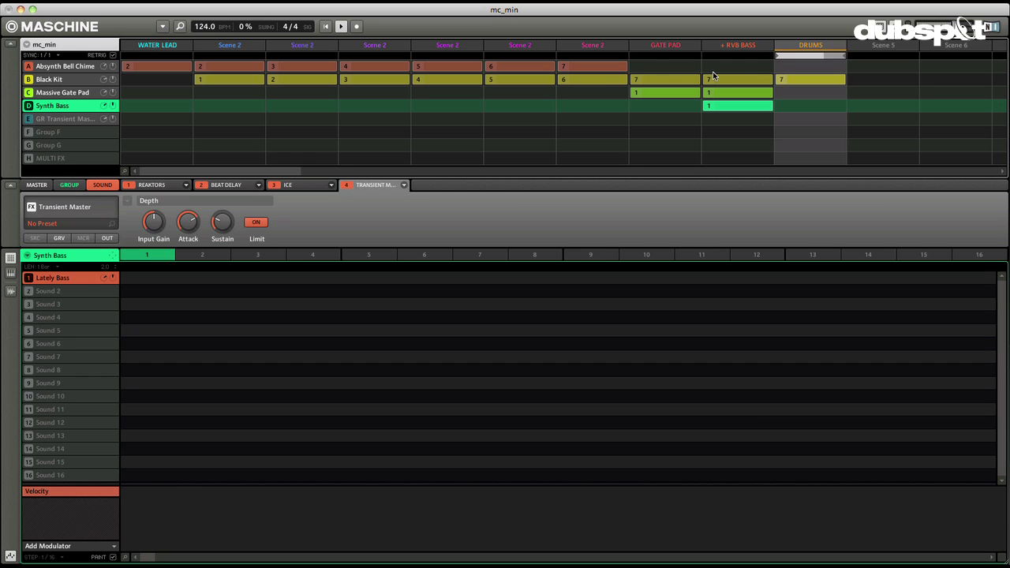
{"action": "left_click", "coordinate": [71, 162]}
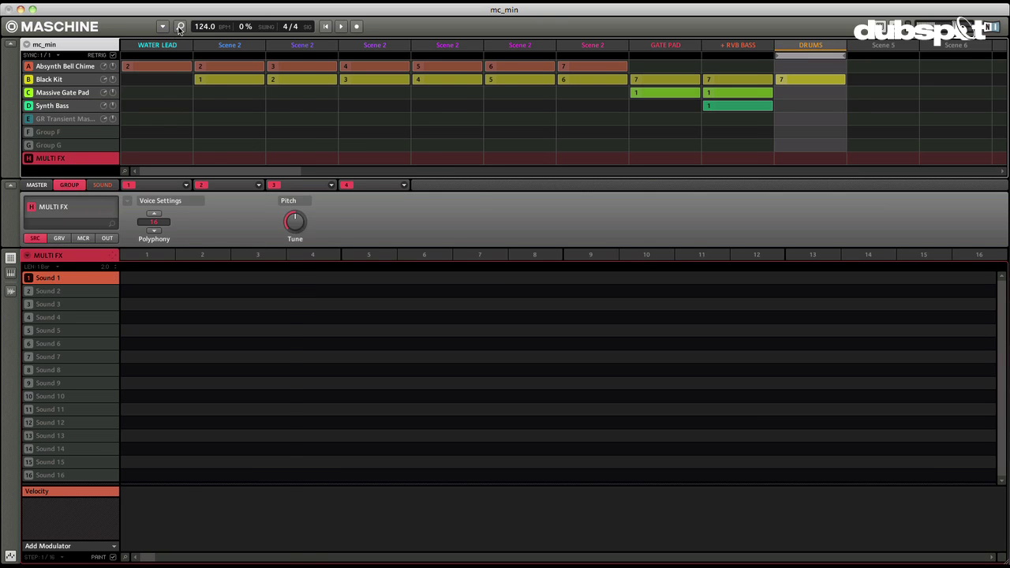
{"action": "left_click", "coordinate": [180, 27]}
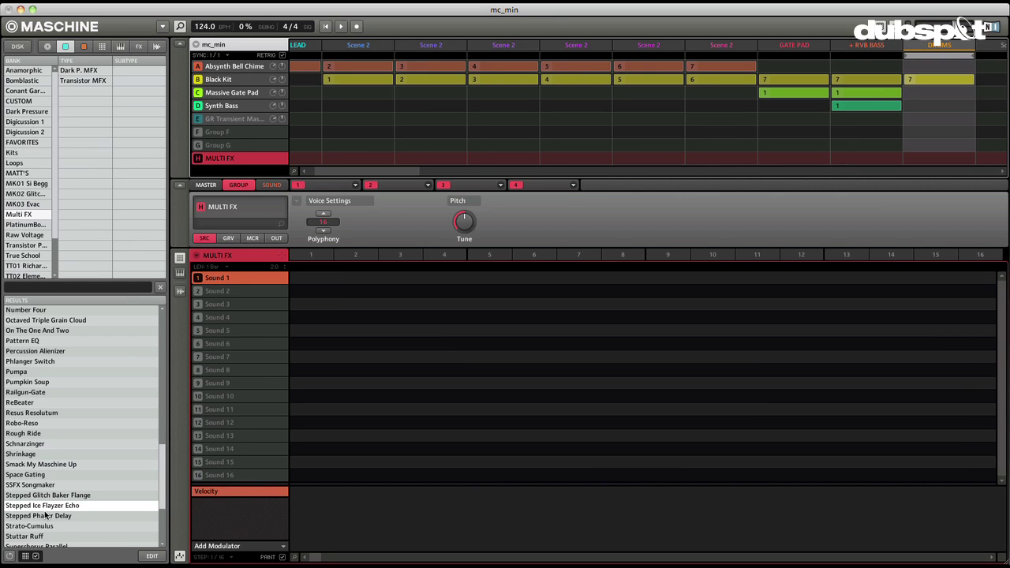
{"action": "double_click", "coordinate": [88, 509]}
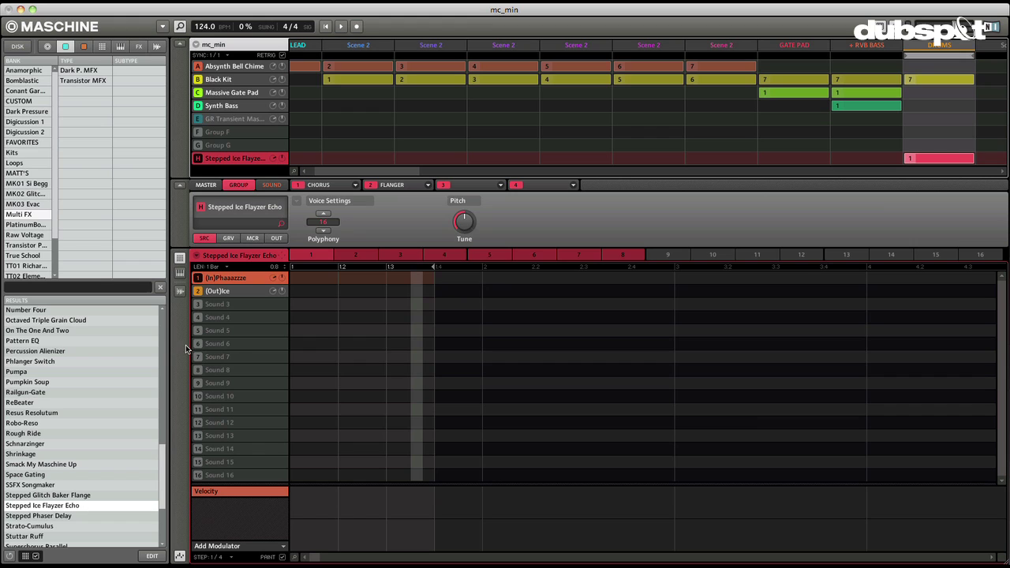
Route the Black Kit group's main output to H: (In)Phaaazzze and start playback
{"action": "left_click", "coordinate": [237, 80]}
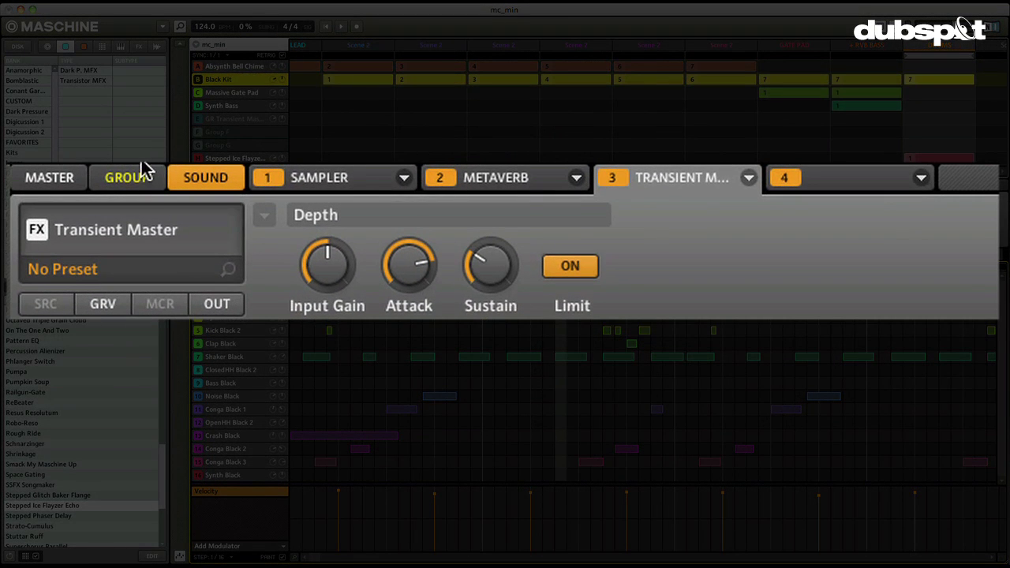
{"action": "left_click", "coordinate": [242, 185]}
{"action": "left_click", "coordinate": [224, 307]}
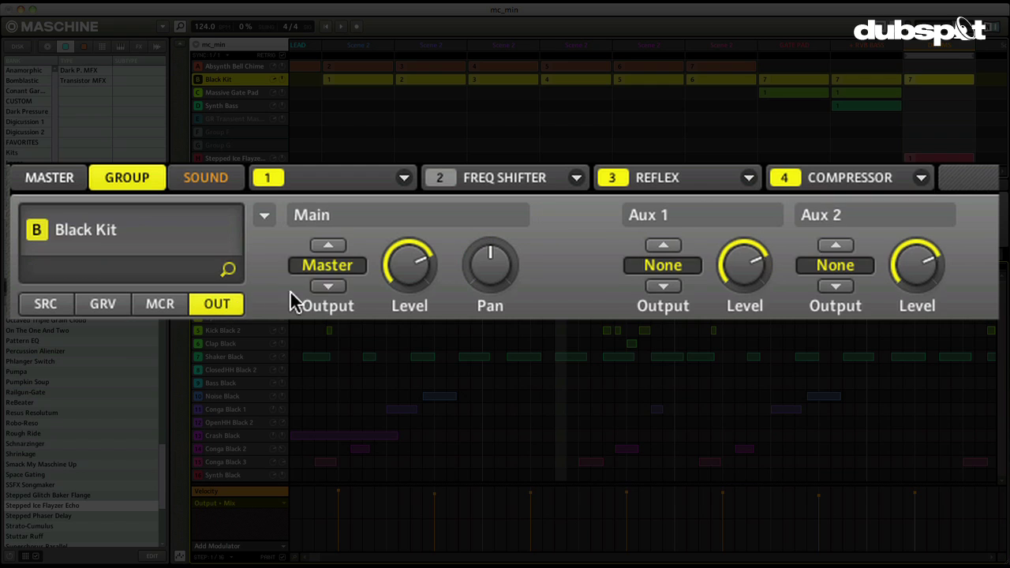
{"action": "left_click", "coordinate": [320, 273]}
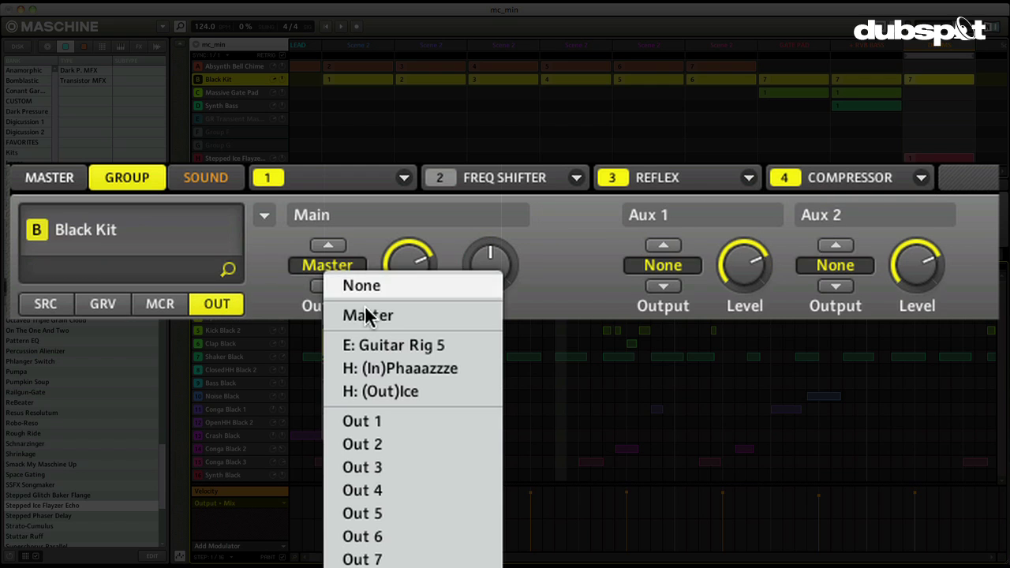
{"action": "left_click", "coordinate": [399, 367]}
{"action": "key", "text": "space"}
Review the Stepped Ice Flayzer Echo group's Chorus module and the Ice settings of its (Out)Ice sound
{"action": "left_click", "coordinate": [236, 158]}
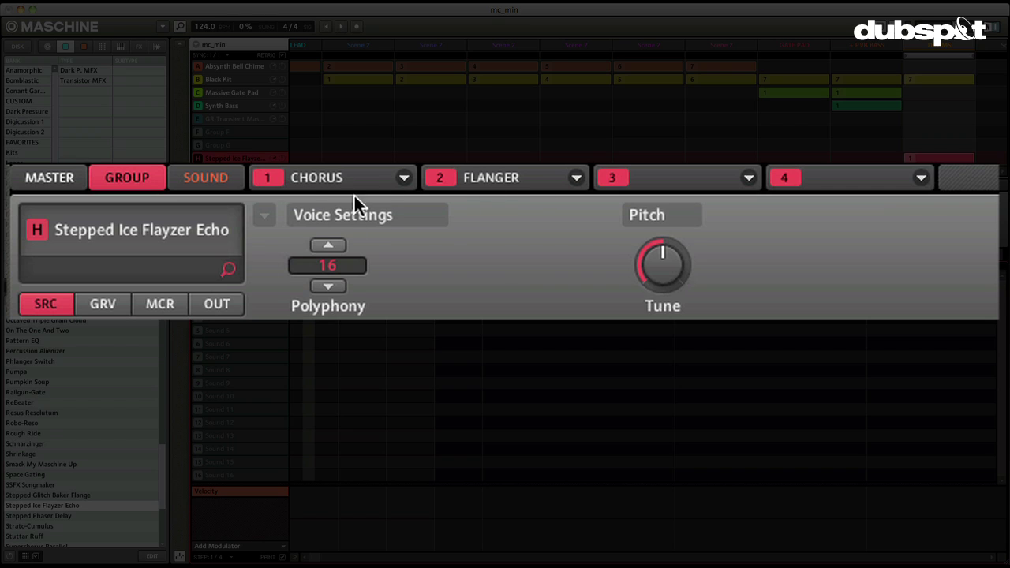
{"action": "left_click", "coordinate": [208, 180]}
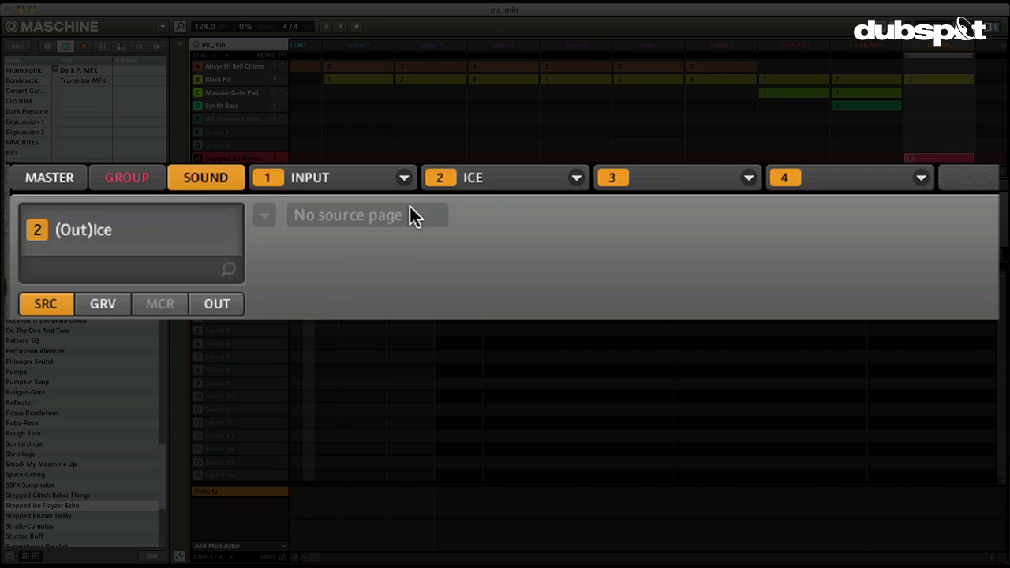
{"action": "left_click", "coordinate": [528, 181]}
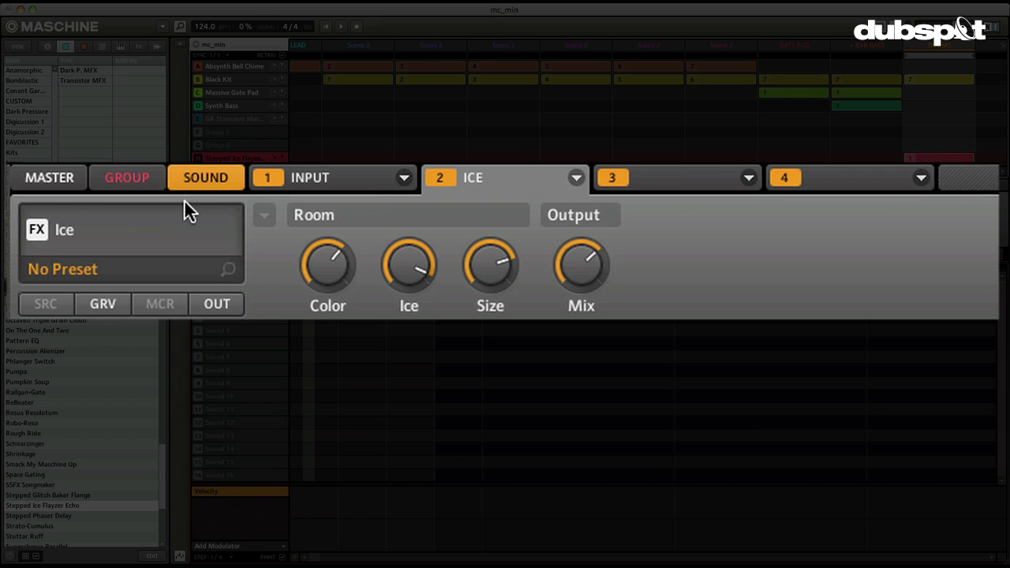
{"action": "left_click", "coordinate": [131, 177]}
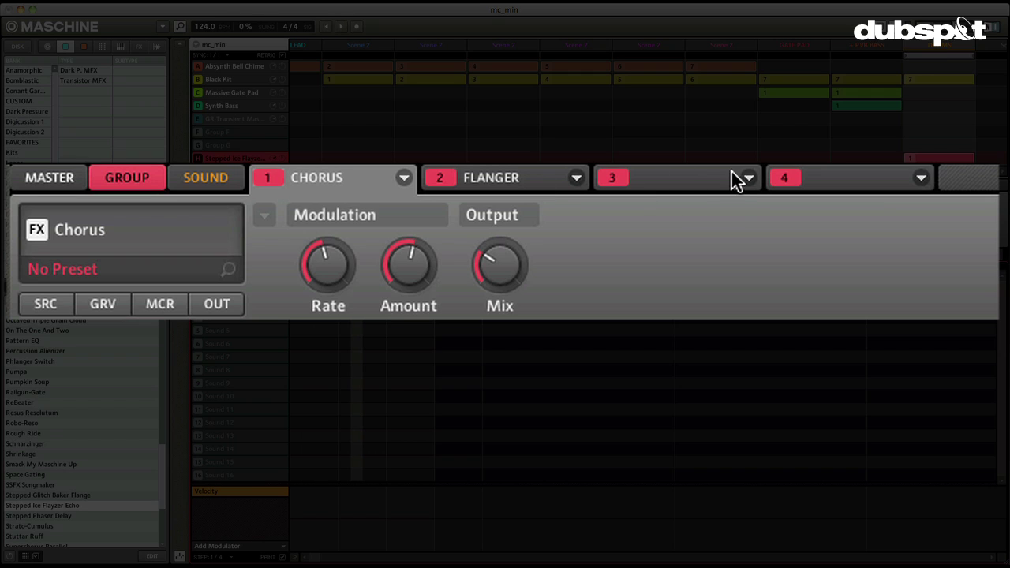
Load a Transient Master into slot 4 of the Stepped Ice Flayzer Echo group, with Attack at 50% and Sustain lowered
{"action": "left_click", "coordinate": [860, 178]}
{"action": "left_click", "coordinate": [920, 179]}
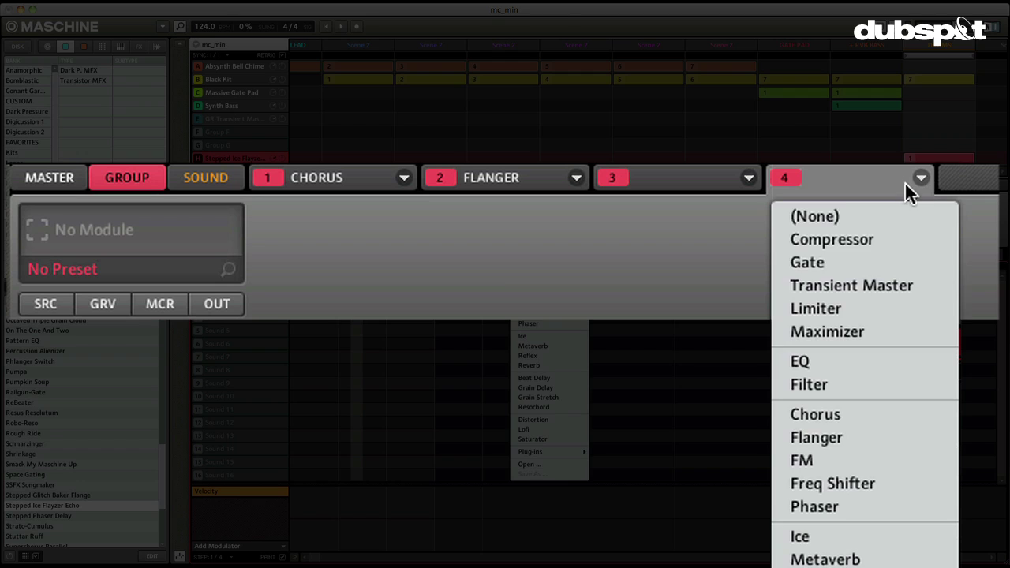
{"action": "left_click", "coordinate": [876, 286]}
{"action": "left_click_drag", "start_coordinate": [491, 270], "coordinate": [485, 307]}
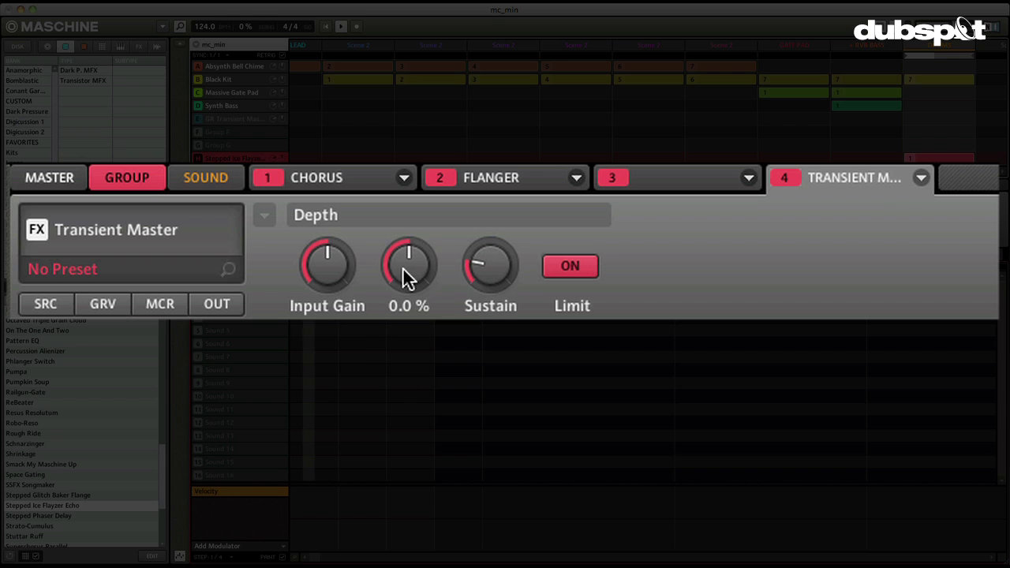
{"action": "left_click_drag", "start_coordinate": [403, 267], "coordinate": [437, 236]}
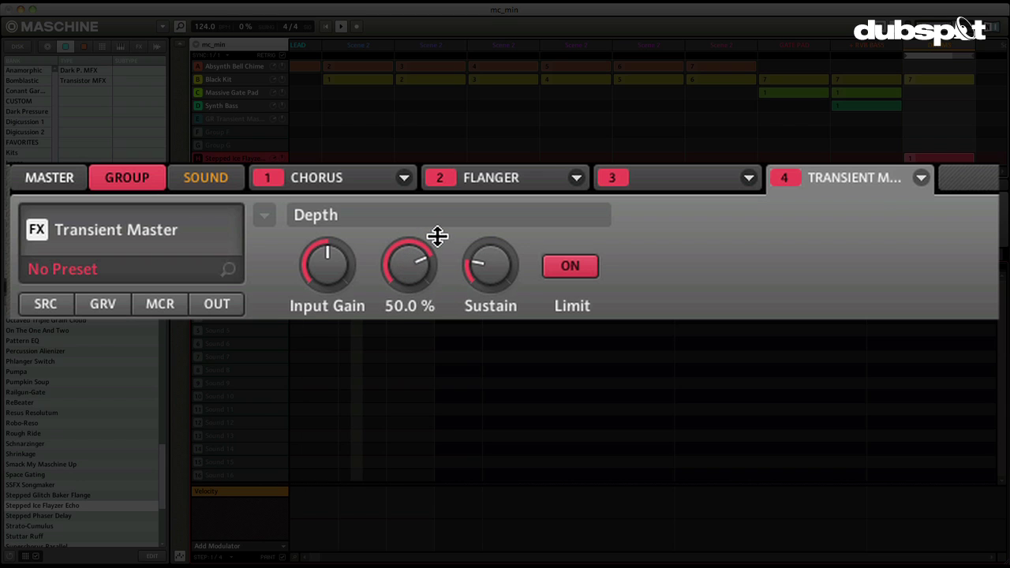
{"action": "left_click_drag", "start_coordinate": [476, 271], "coordinate": [490, 272]}
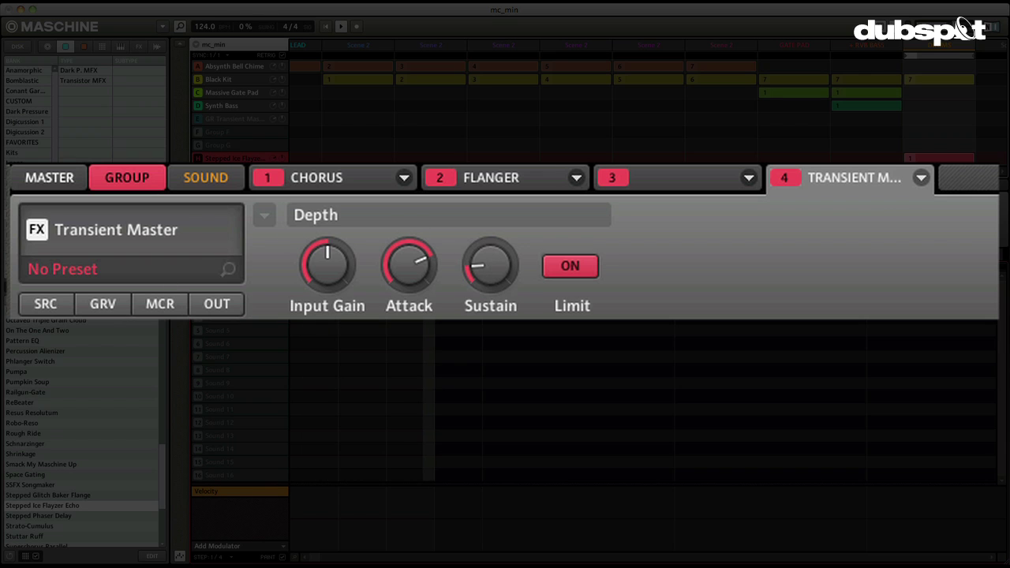
Lower the Ice Mix on the (Out)Ice sound, and compare the group with its Transient Master bypassed and active
{"action": "left_click", "coordinate": [202, 181]}
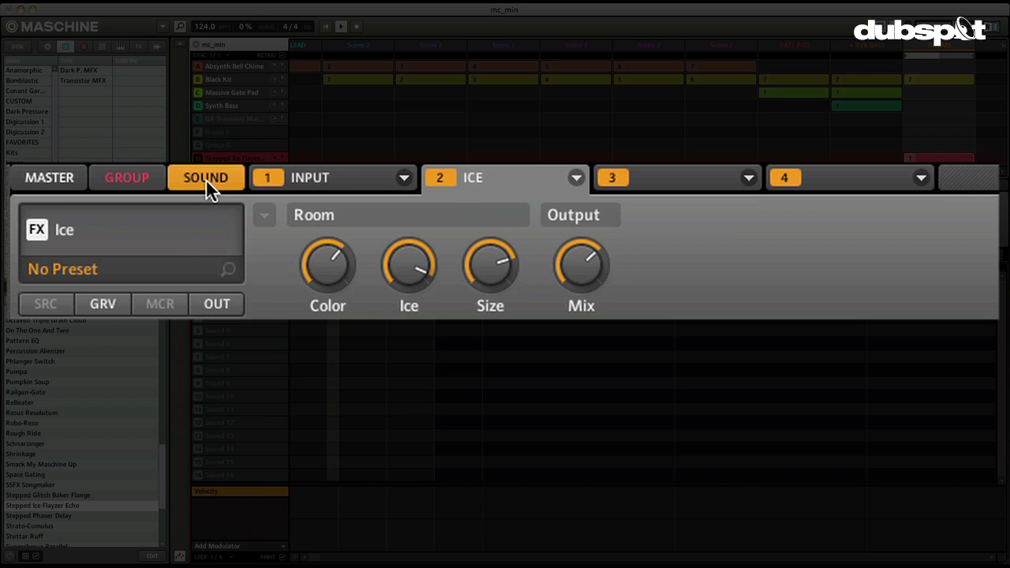
{"action": "left_click_drag", "start_coordinate": [582, 277], "coordinate": [580, 308]}
{"action": "left_click", "coordinate": [145, 176]}
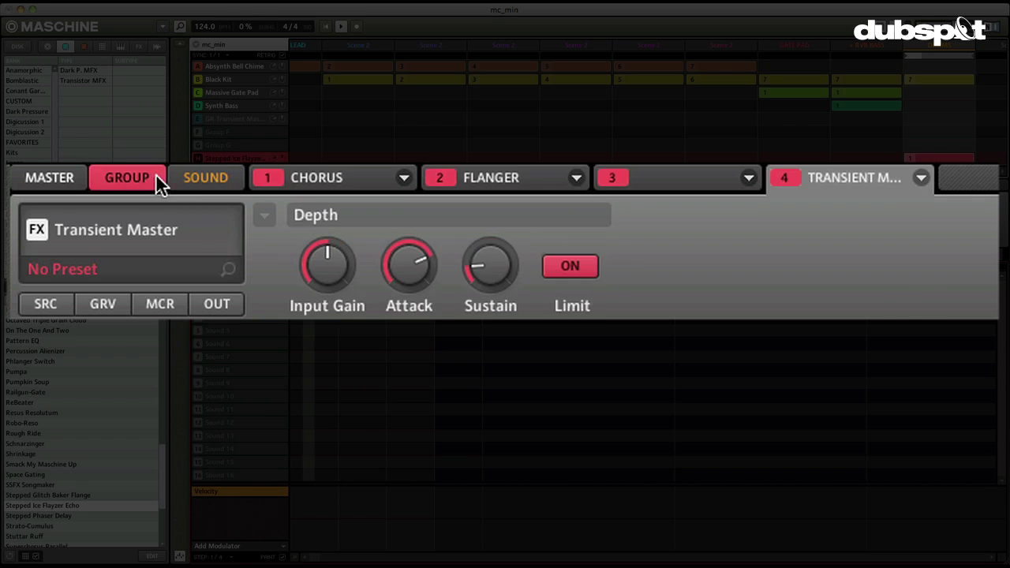
{"action": "left_click", "coordinate": [778, 178]}
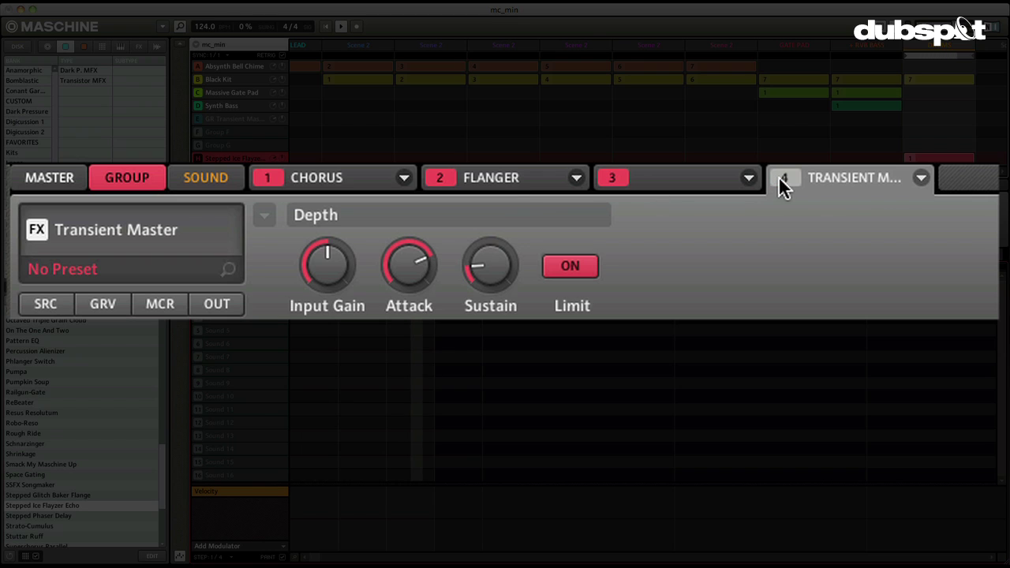
{"action": "left_click", "coordinate": [783, 178]}
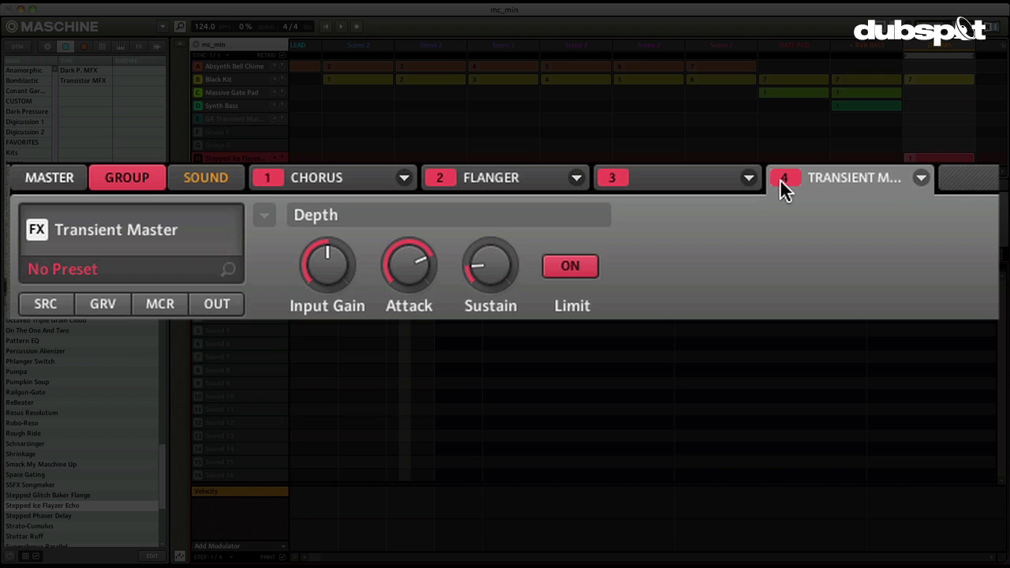